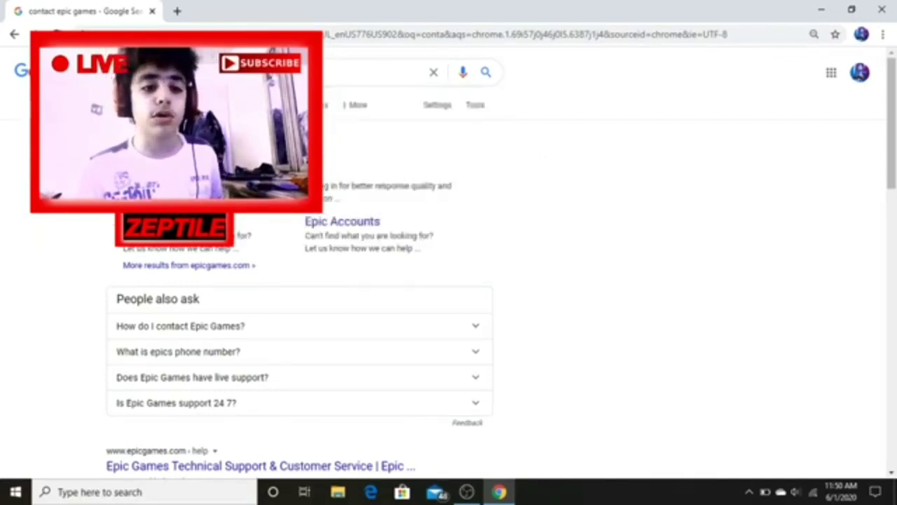
Open the Epic Games Contact Us page and sign in to the Epic account.
left_click(417, 164)
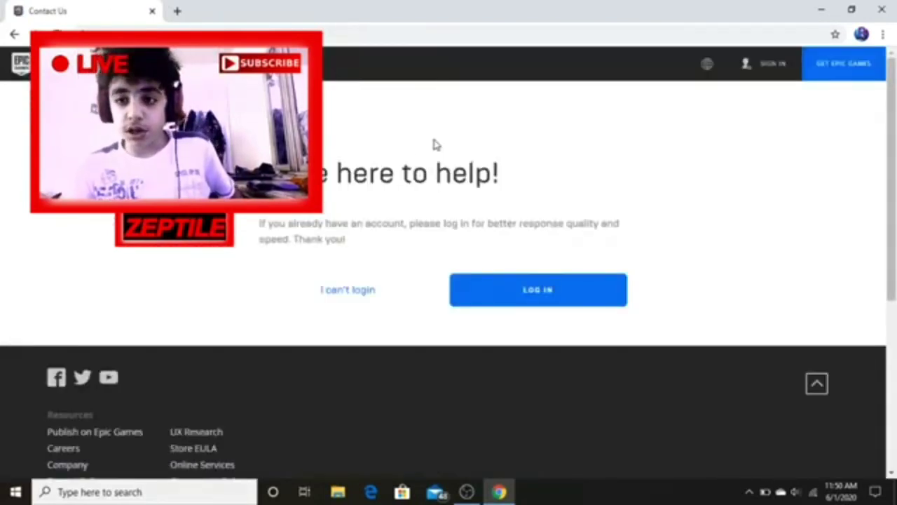
left_click(543, 288)
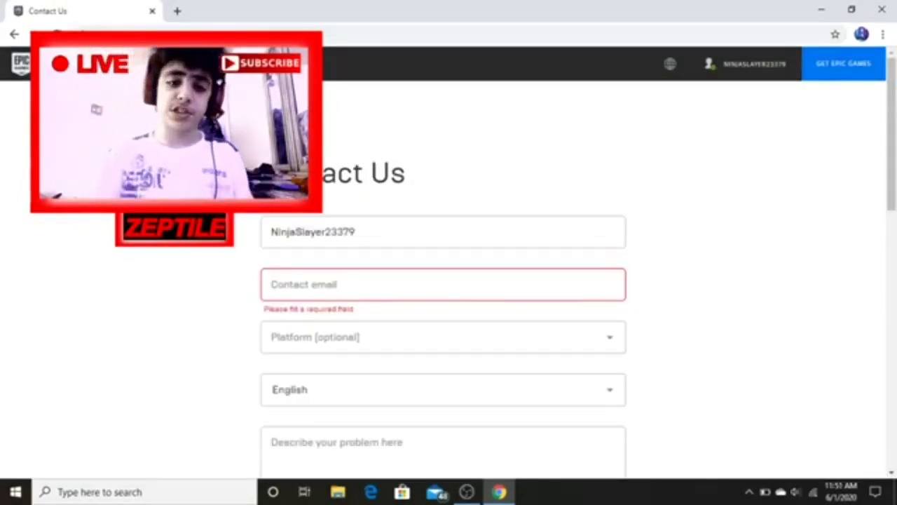
right_click(204, 133)
Check the prefilled username field on the signed-in Contact Us form.
left_click(476, 217)
left_click_drag(271, 226, 426, 222)
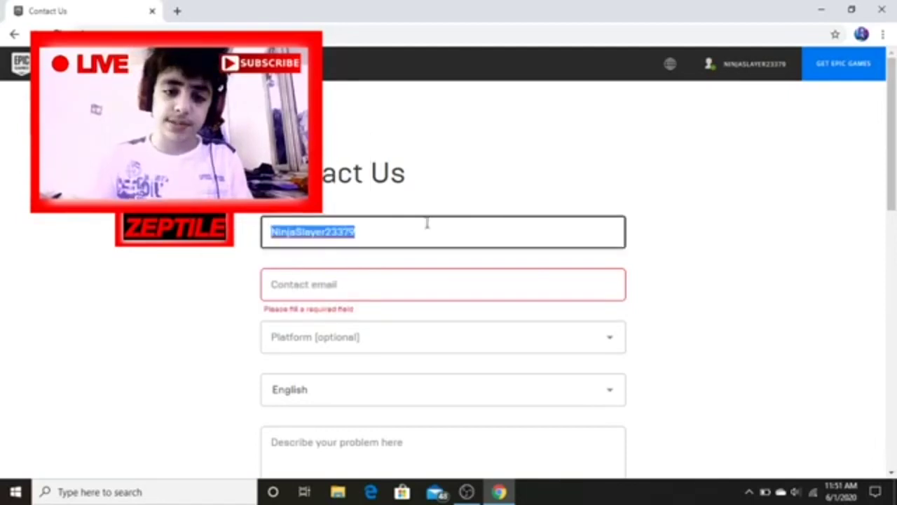
left_click(524, 191)
left_click(371, 236)
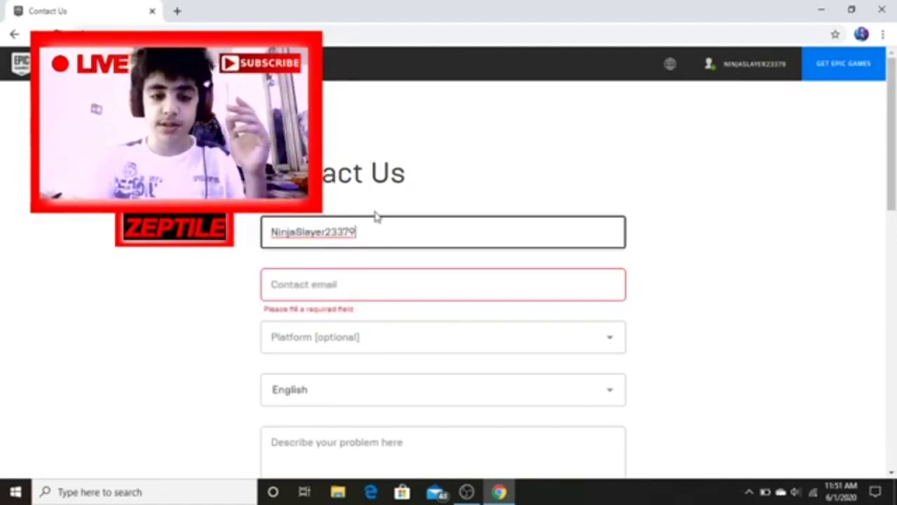
left_click_drag(375, 214, 458, 210)
left_click(461, 190)
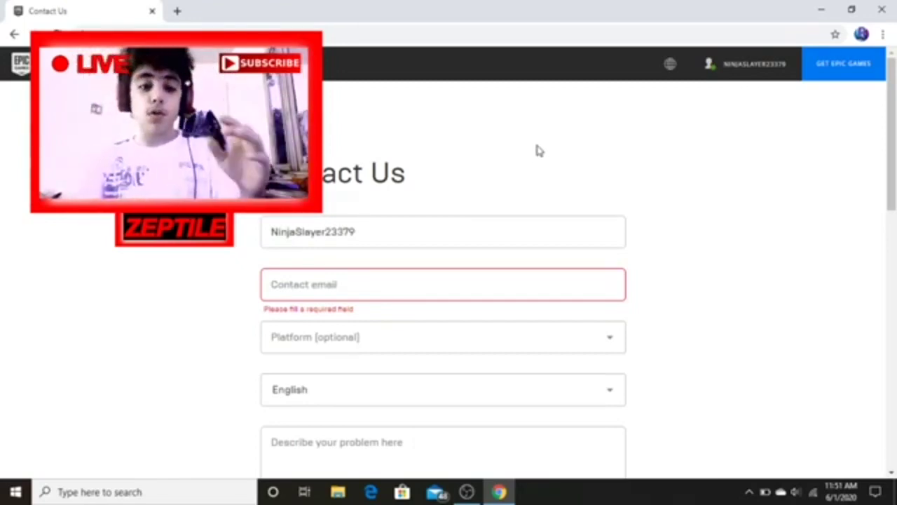
left_click_drag(315, 228, 332, 230)
left_click(628, 223)
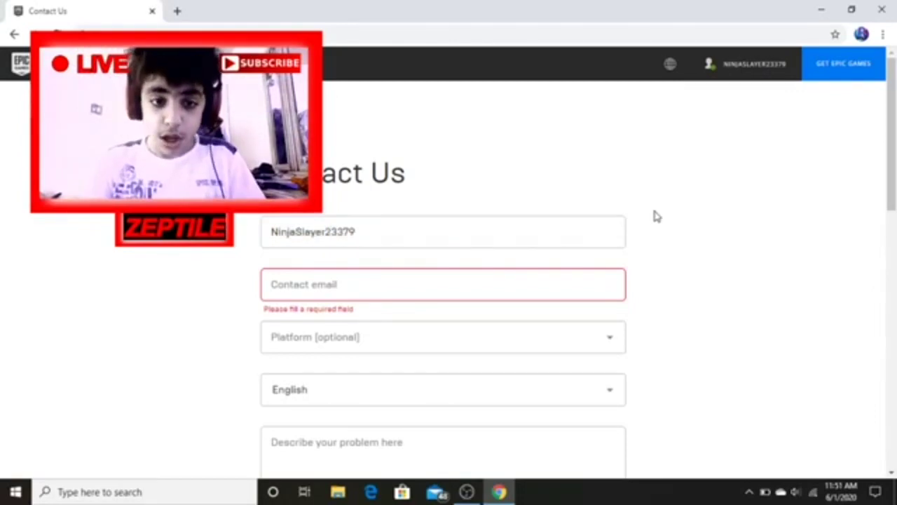
scroll(416, 300, "down", 3)
scroll(417, 300, "up", 3)
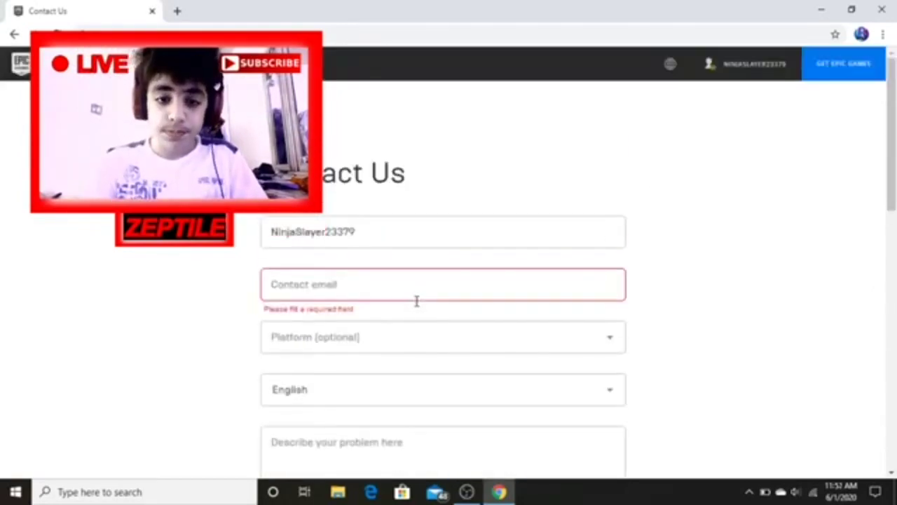
Fill the contact email field with the browser's saved autofill e-mail address.
left_click(276, 283)
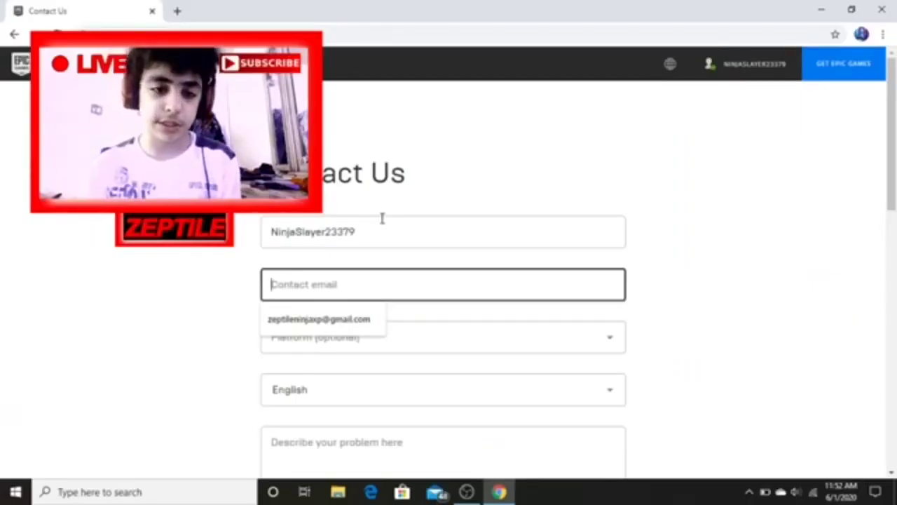
left_click(293, 320)
left_click(747, 318)
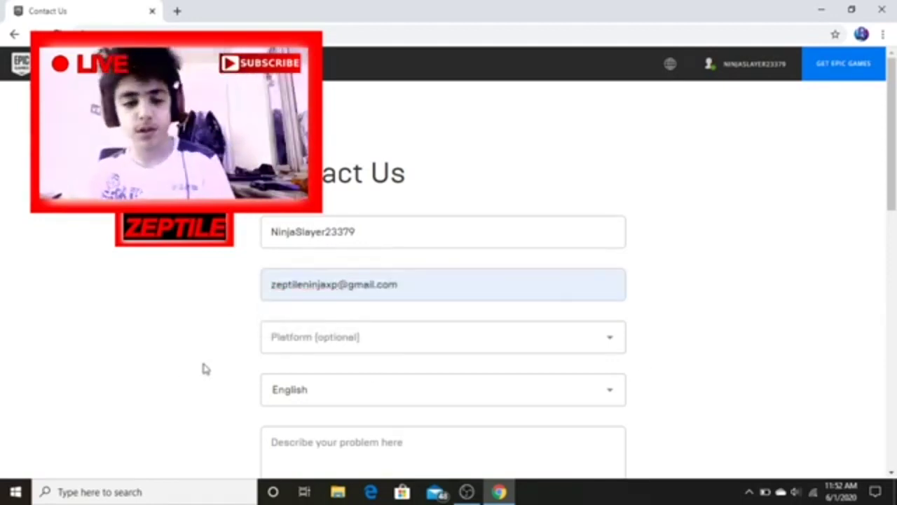
scroll(282, 362, "down", 2)
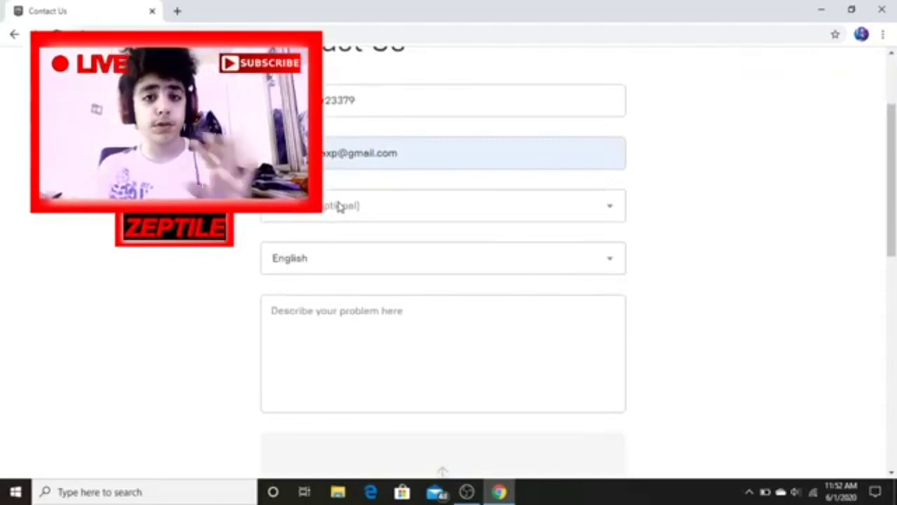
Set the form's platform to PlayStation 4.
left_click(589, 222)
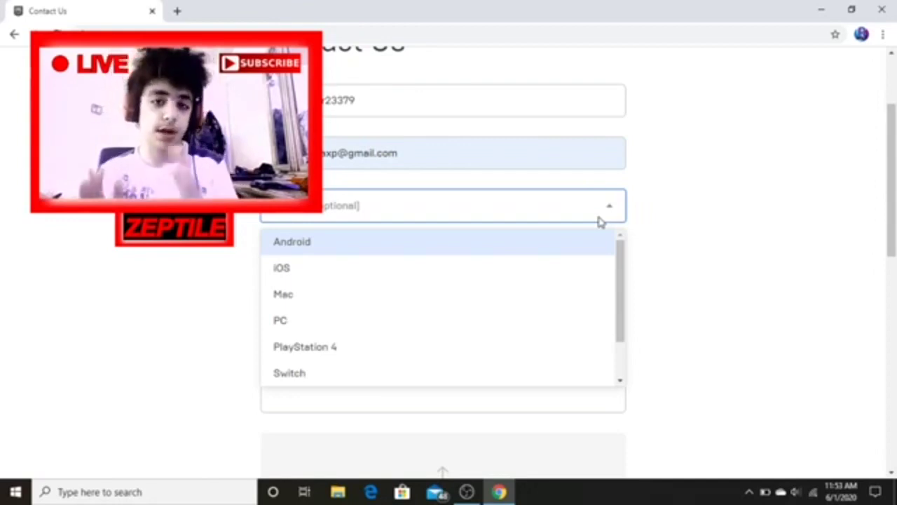
left_click(309, 355)
scroll(315, 343, "down", 1)
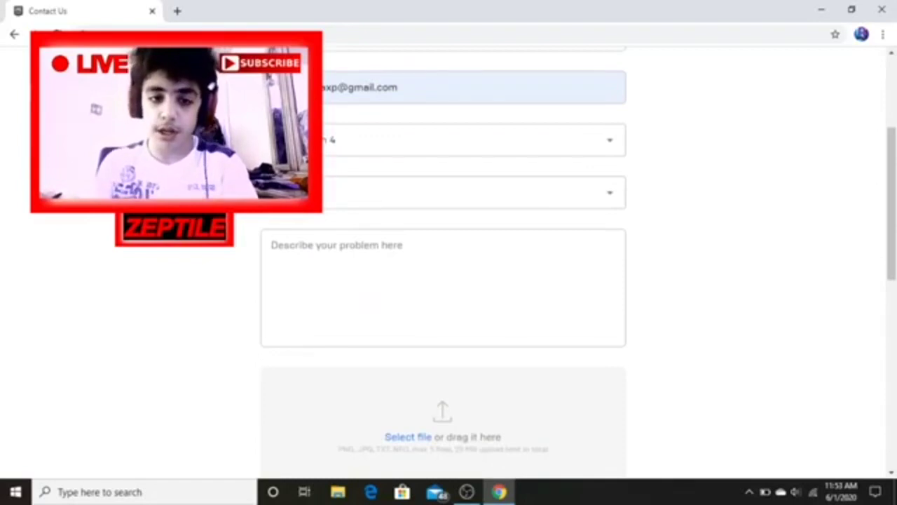
Set the language to English after briefly choosing Español (Spain).
left_click(400, 193)
scroll(361, 316, "down", 5)
scroll(360, 316, "up", 5)
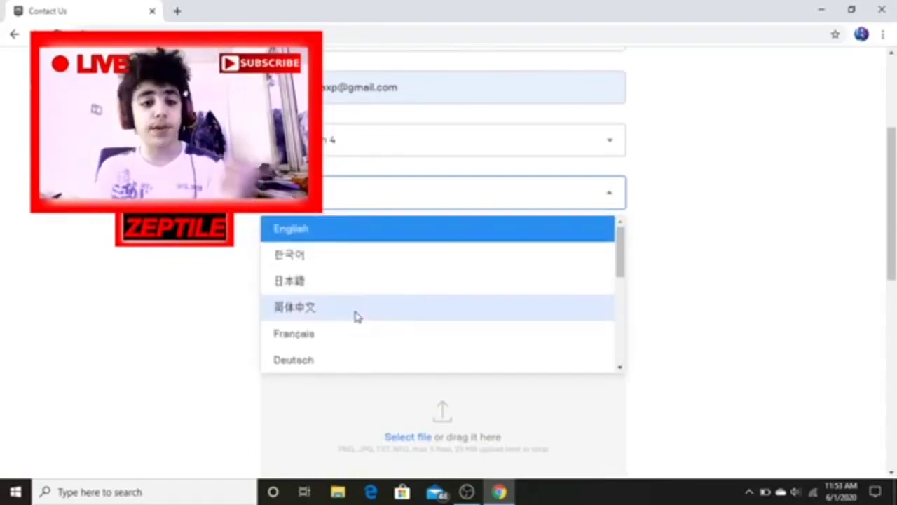
scroll(337, 328, "down", 3)
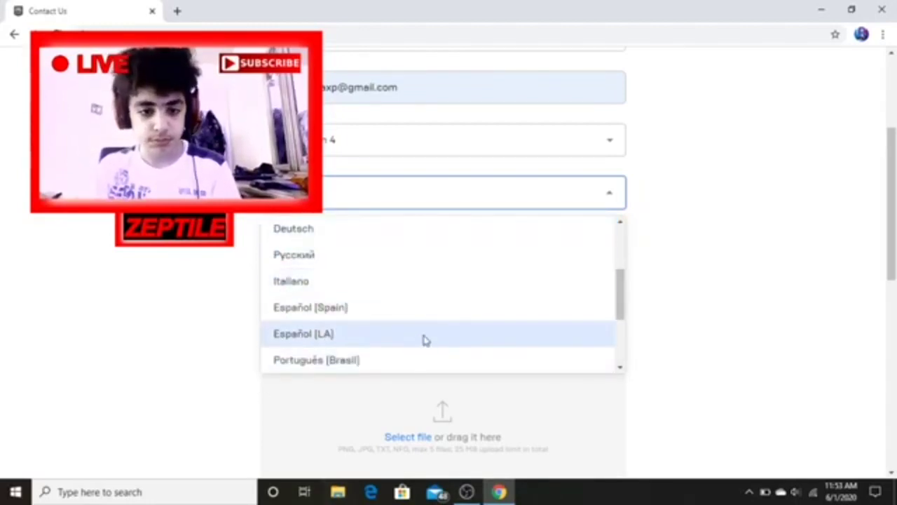
scroll(421, 341, "down", 2)
left_click(327, 246)
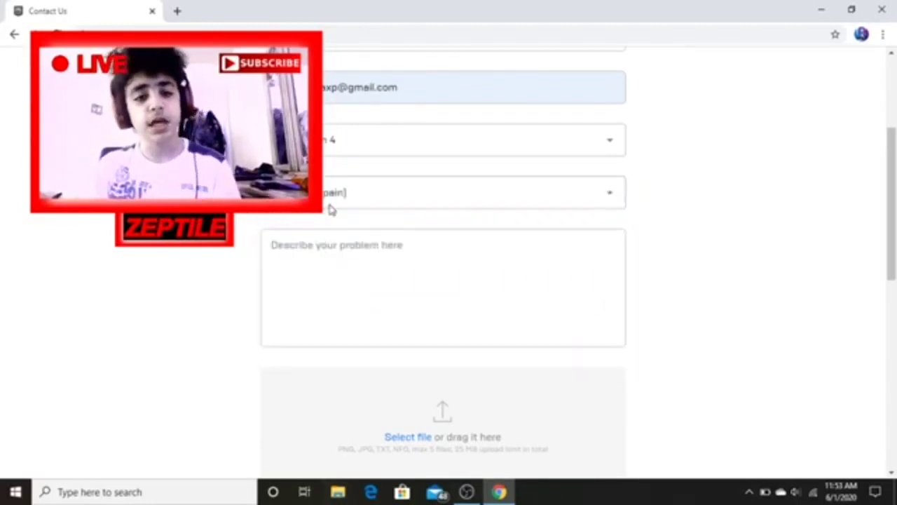
left_click(376, 184)
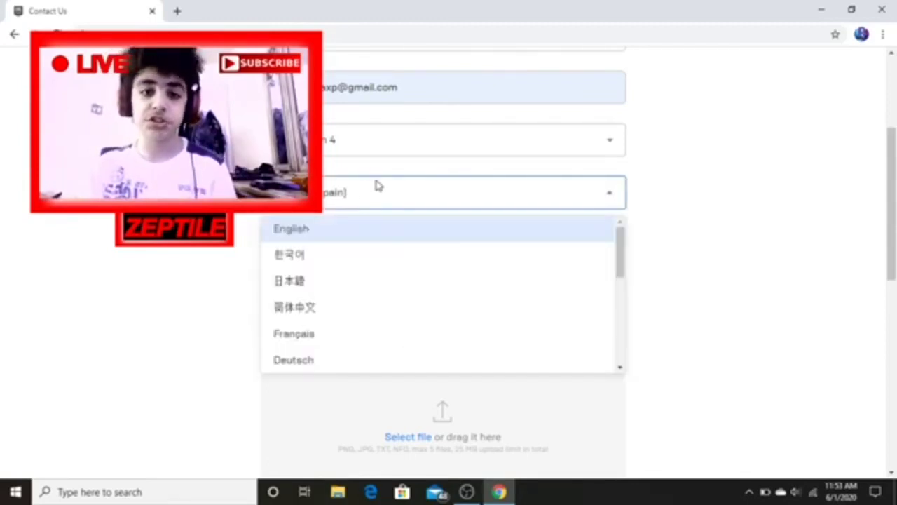
left_click(311, 239)
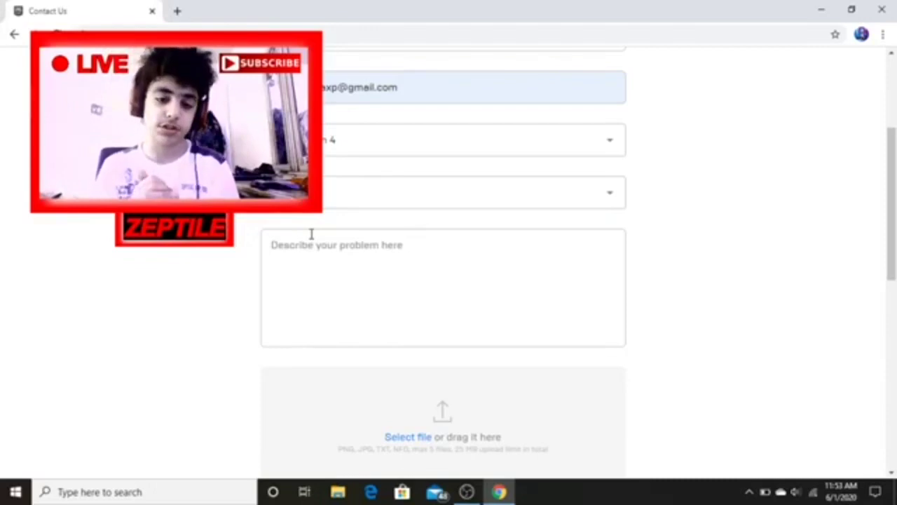
Begin the problem description with 'Hey Epic Games' and 'I have a problom'.
left_click(318, 264)
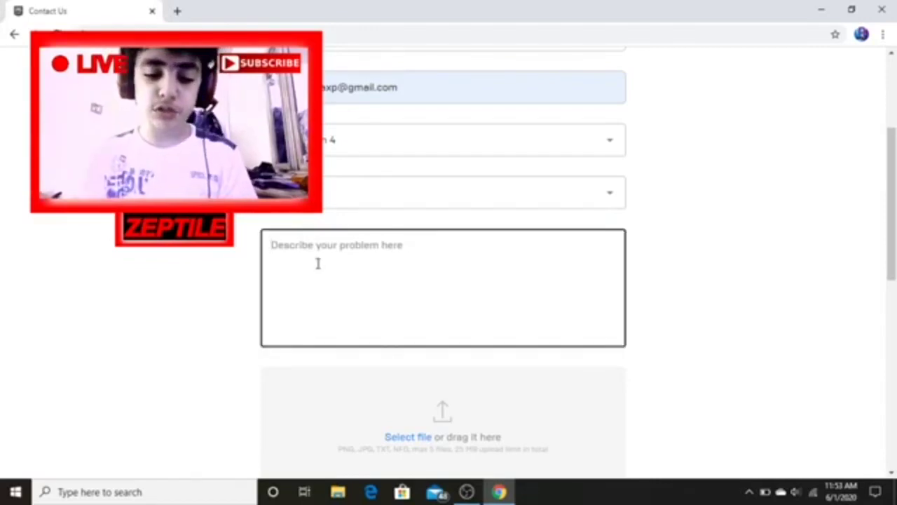
type("d")
key("BackSpace")
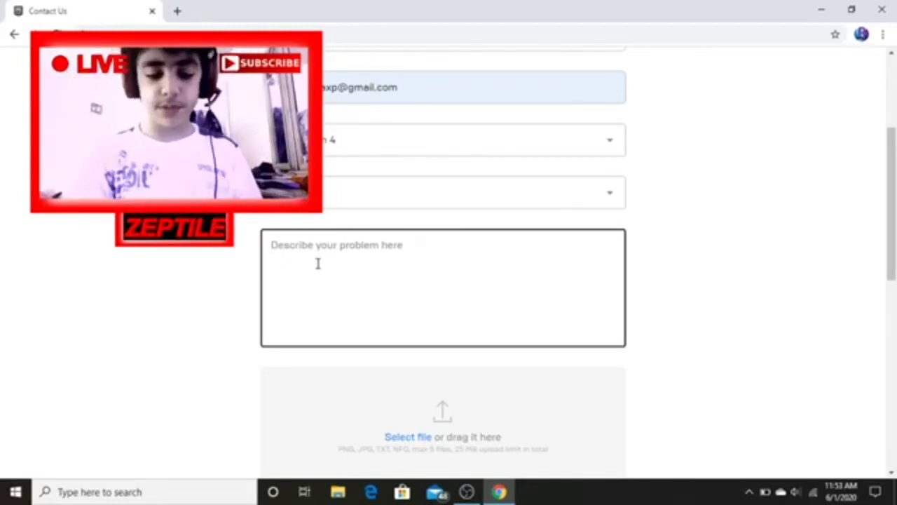
type("Hey")
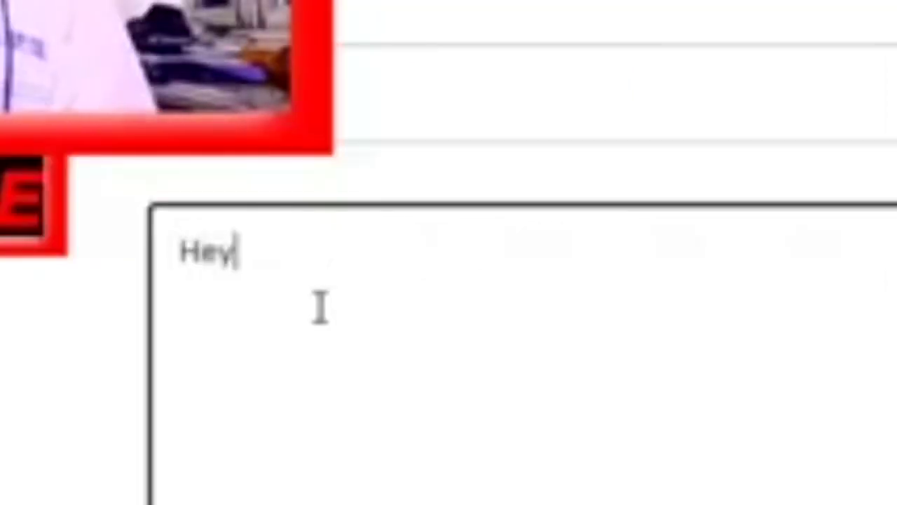
type(" Epic ")
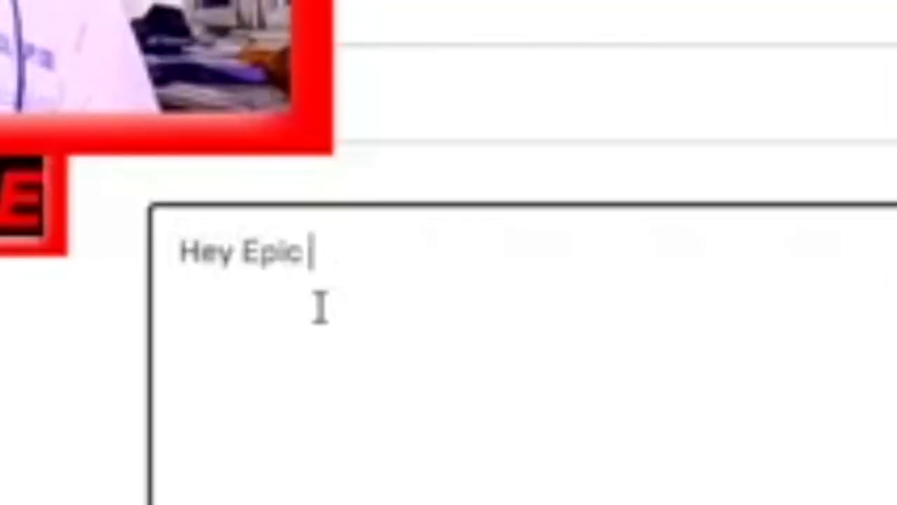
type("Games.")
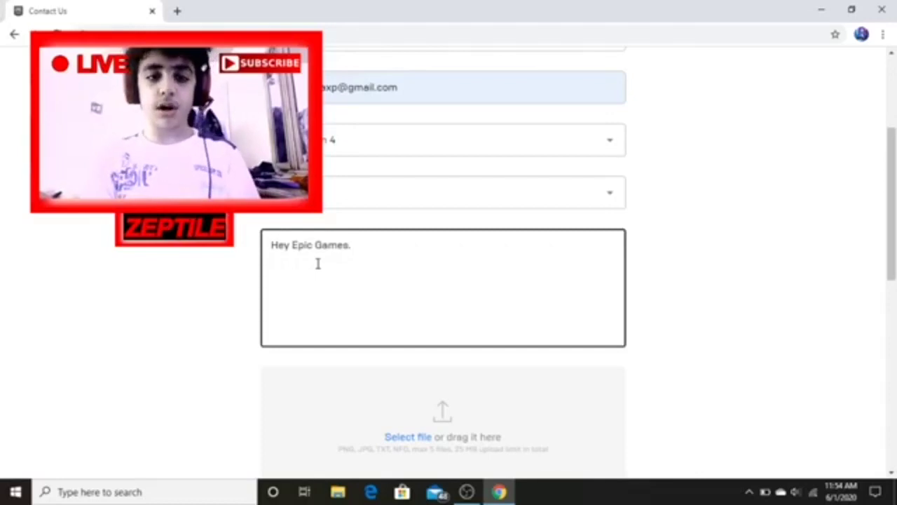
type("I")
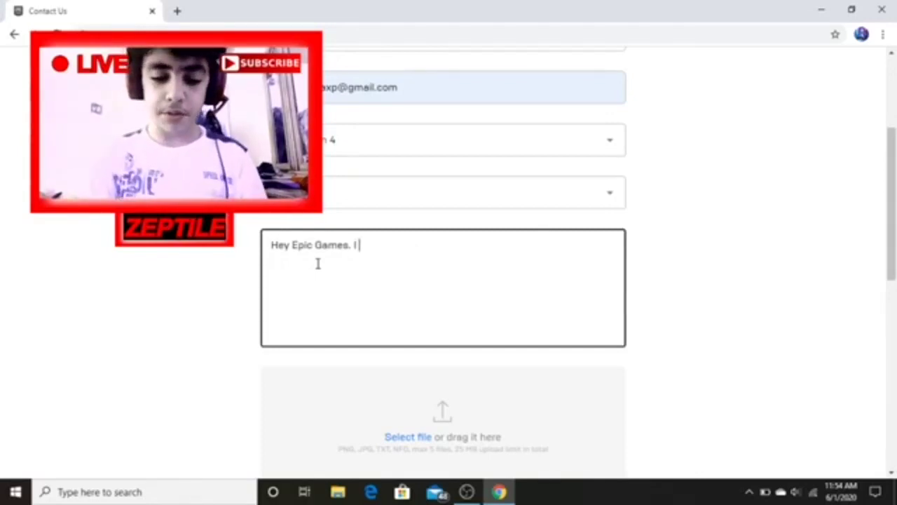
type(" have a ")
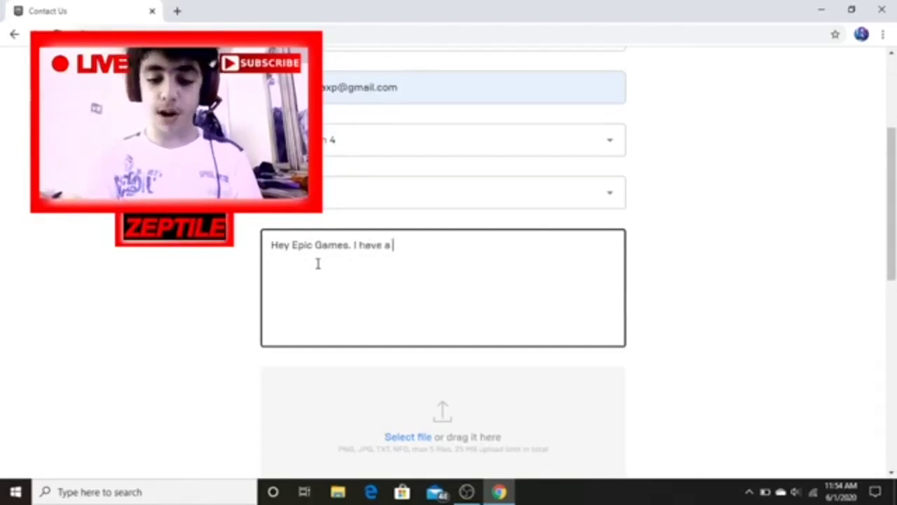
type("pro")
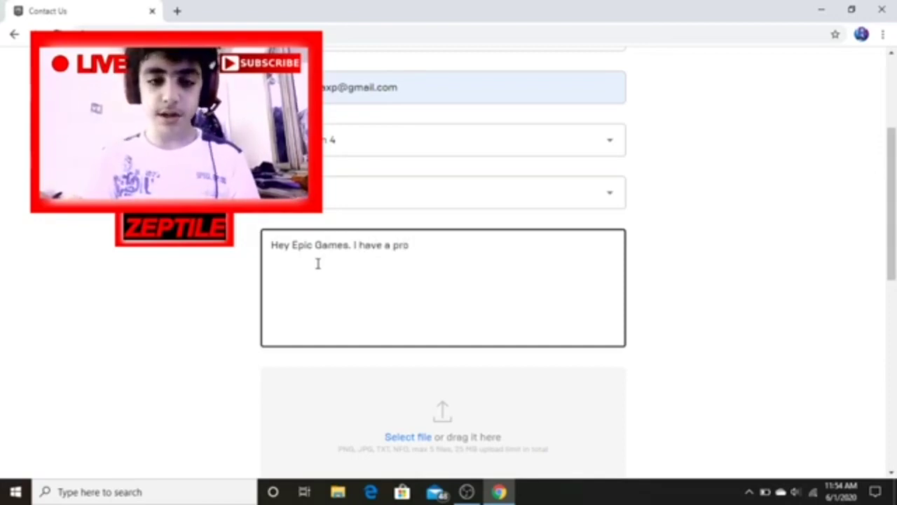
type("blom")
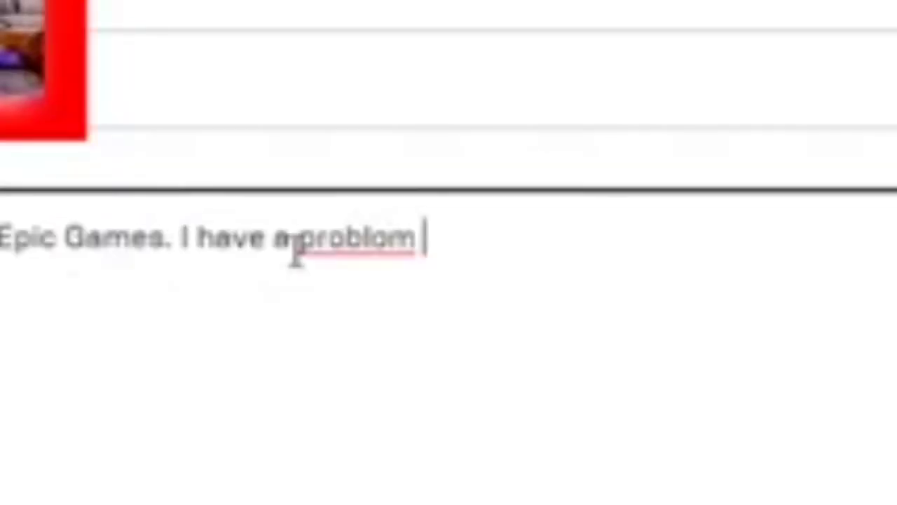
Correct 'problom' to 'problem' and explain the Epic account email is forgotten and blocked off.
right_click(396, 248)
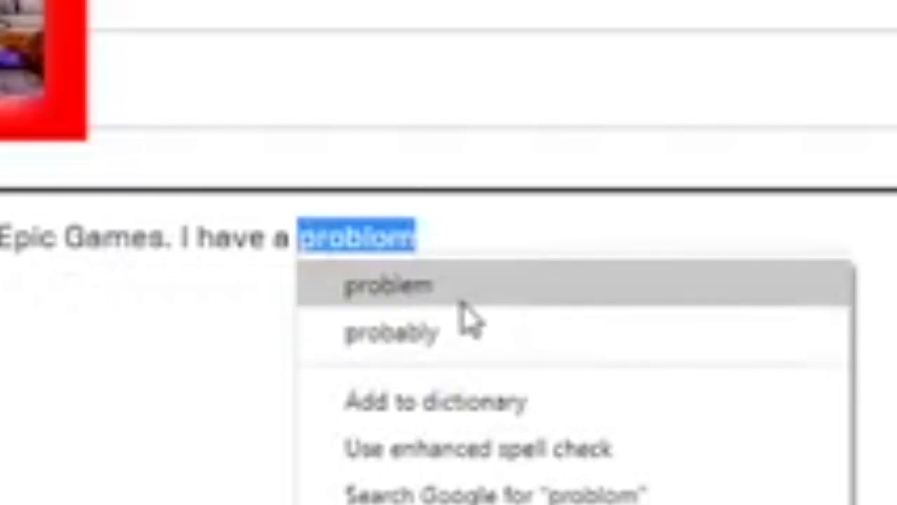
left_click(459, 298)
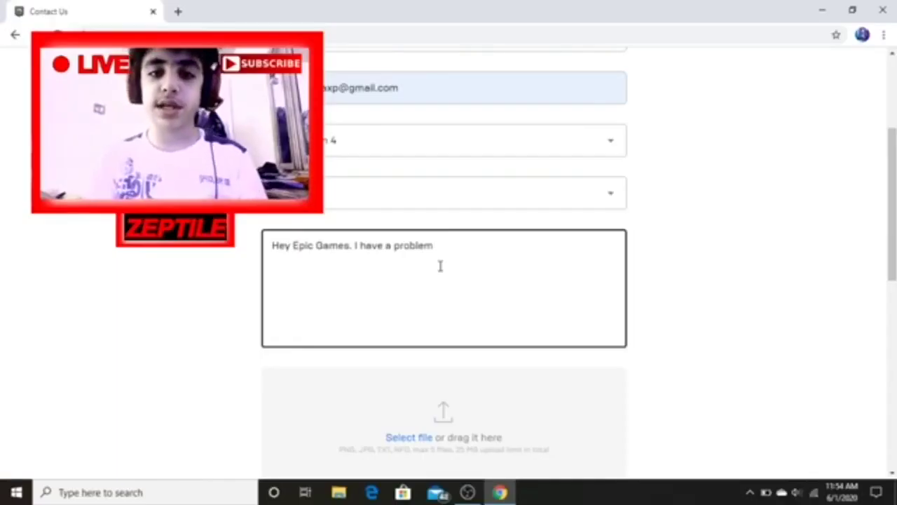
type("with ")
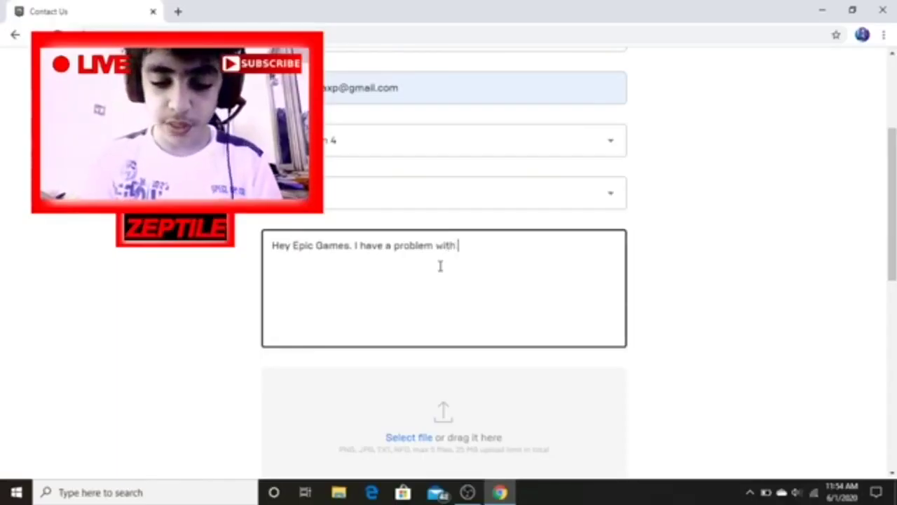
type("my epic emai")
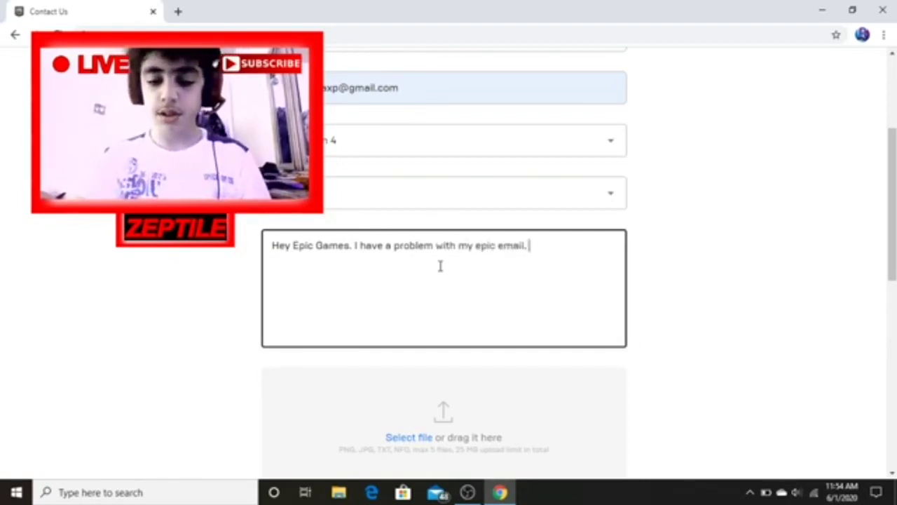
type("l. ")
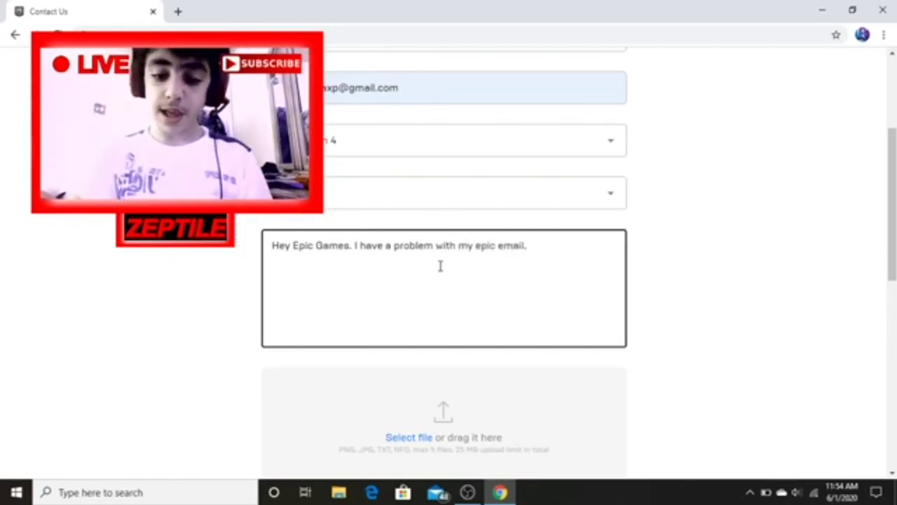
type("I forg")
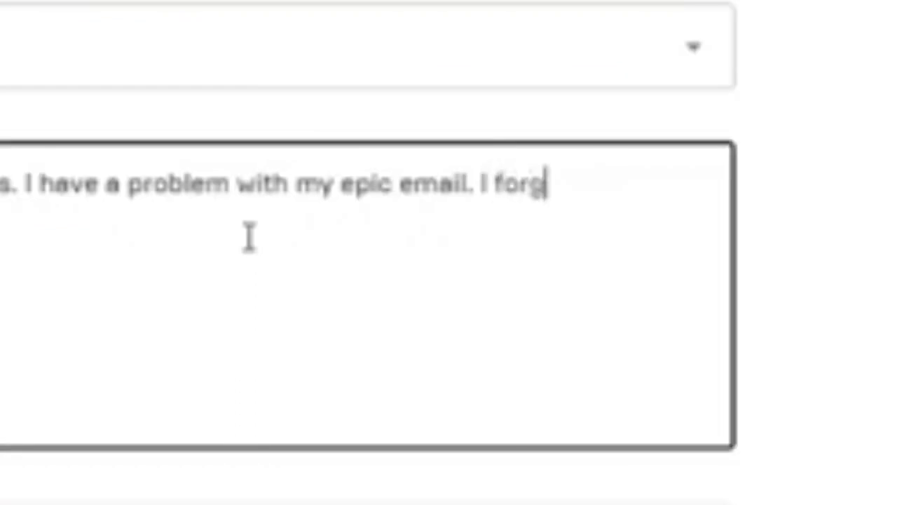
type("ot ")
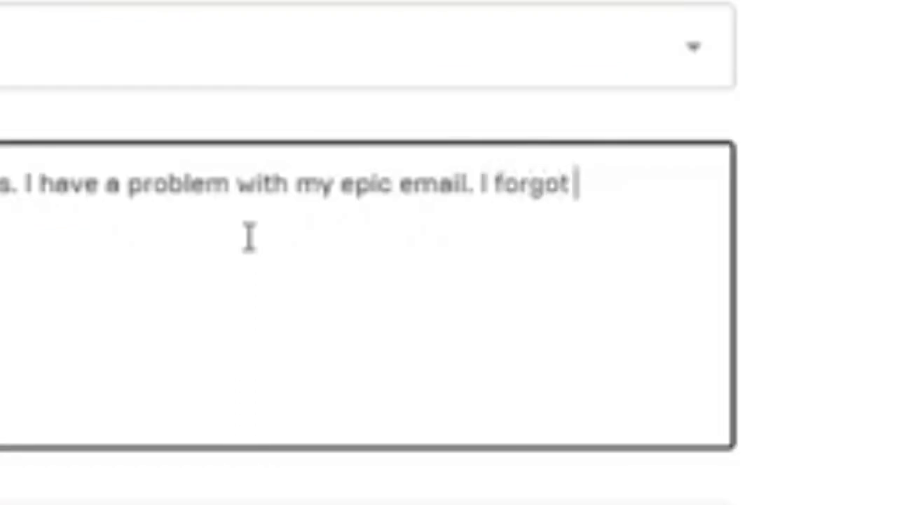
type("what ")
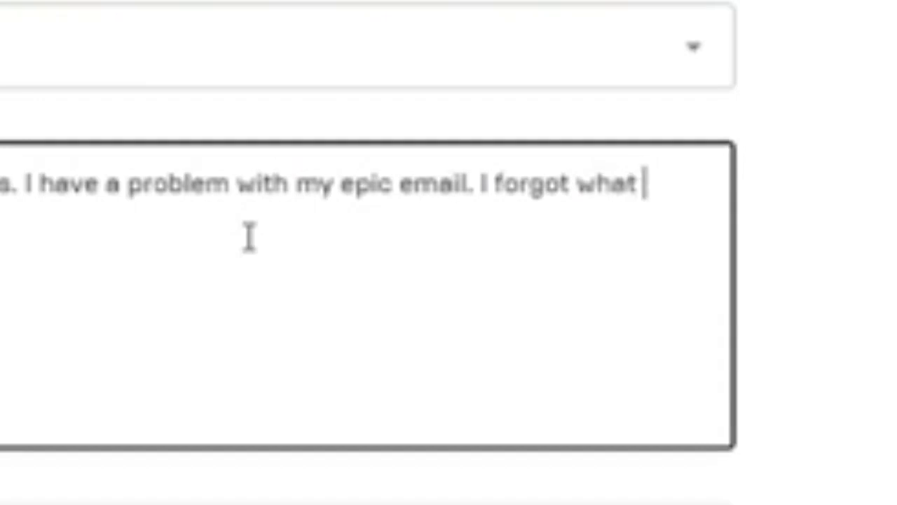
type("email")
key("ctrl+BackSpace")
type("email I")
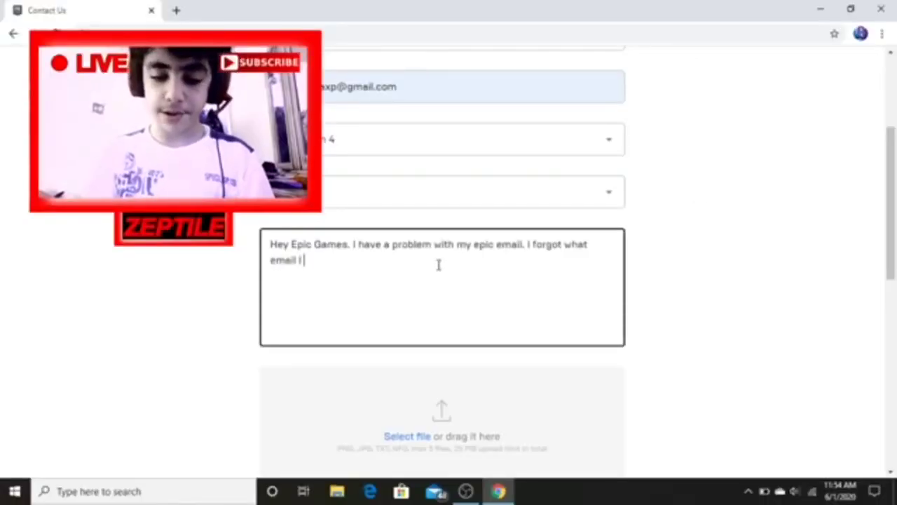
type("put for m")
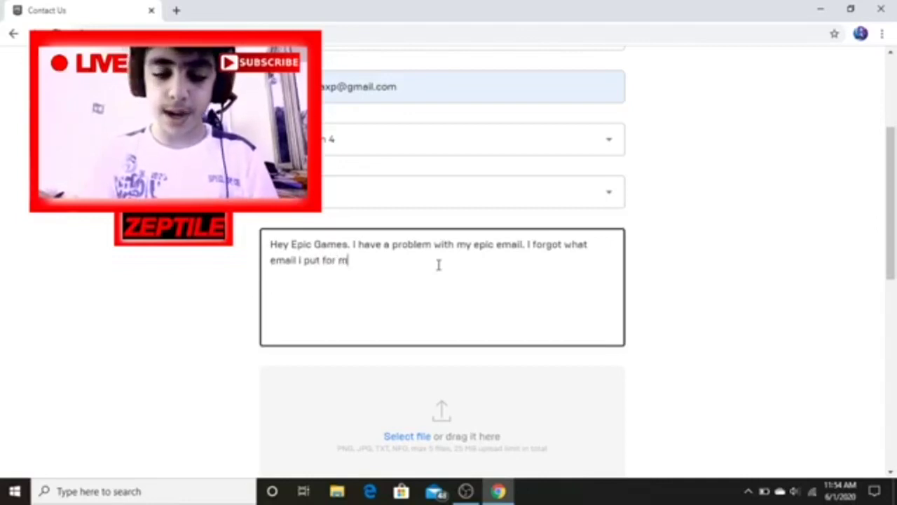
type("yt")
key("BackSpace")
key("BackSpace")
type("y")
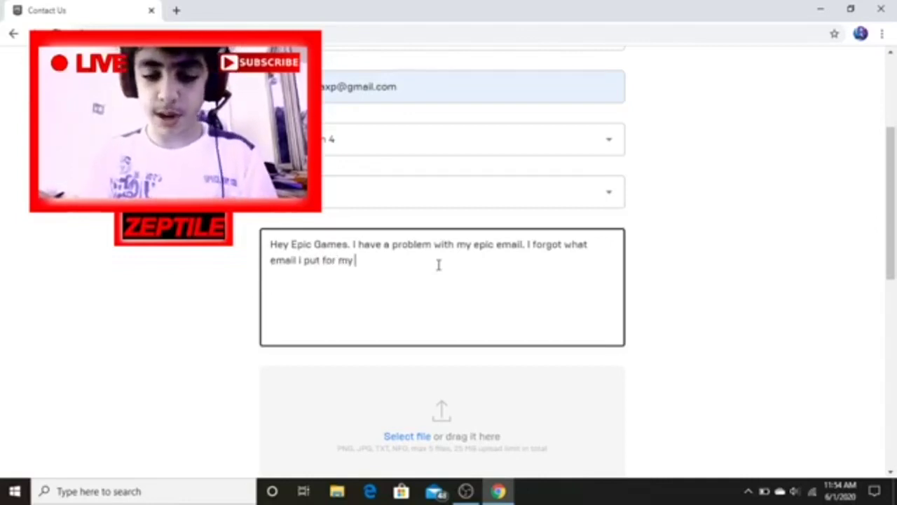
type(" epic")
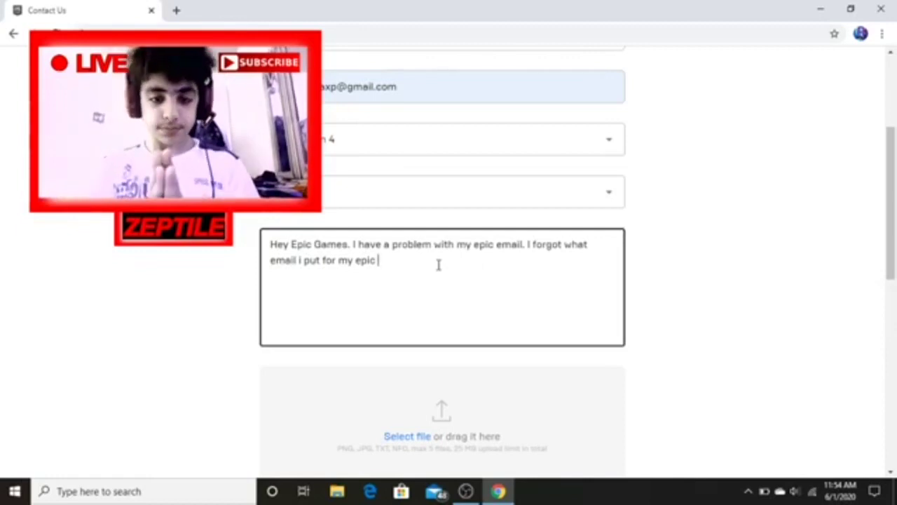
type(".")
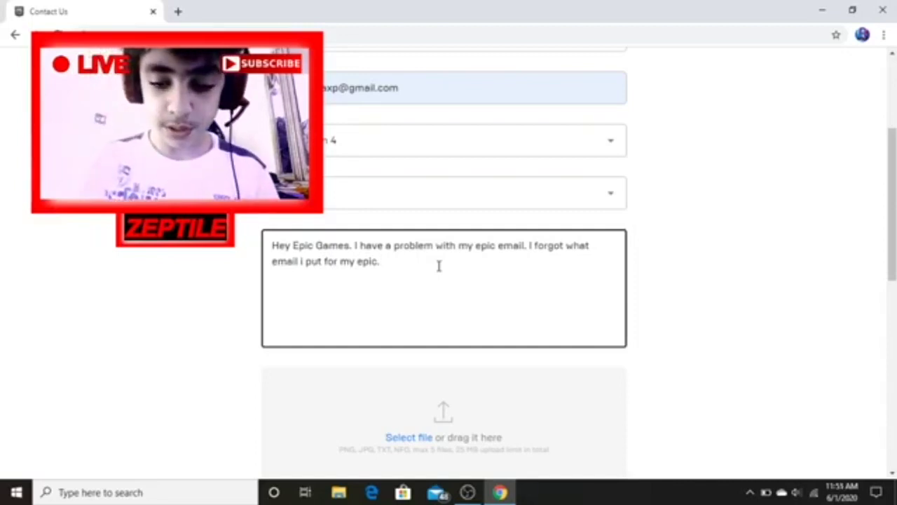
type("and ")
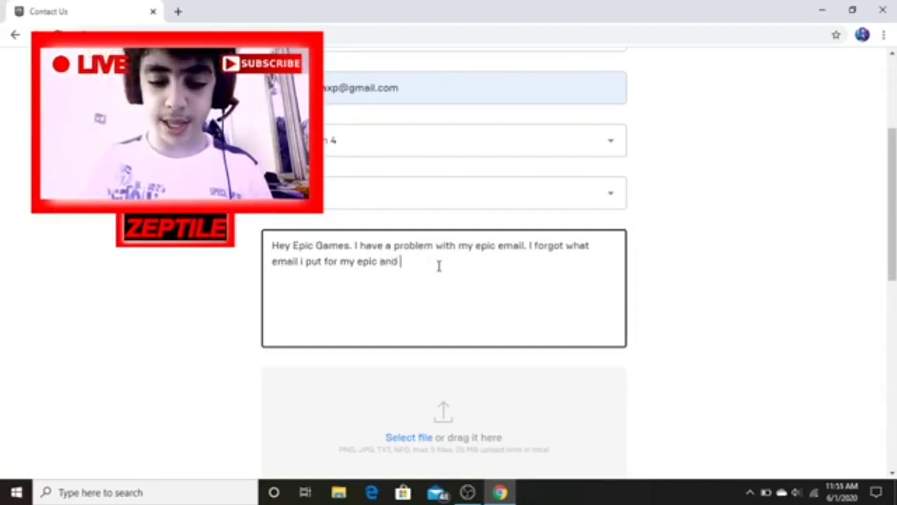
type("its blocked")
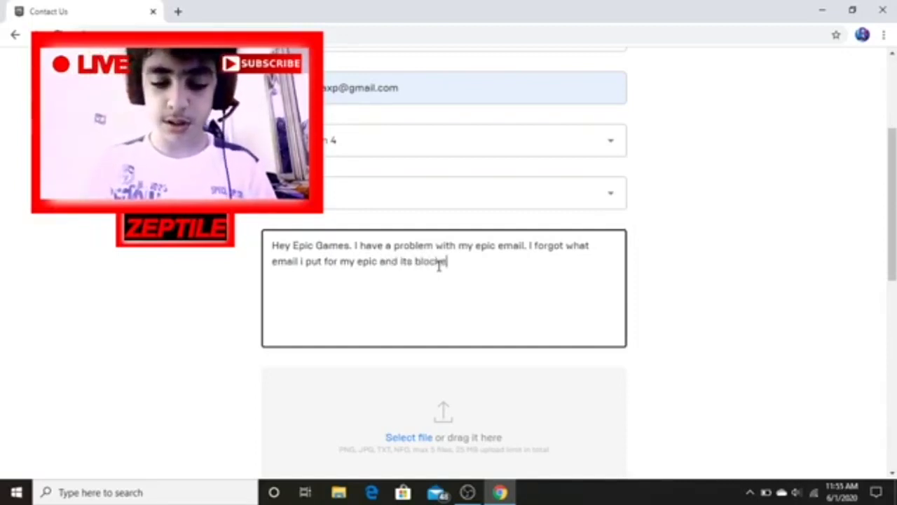
type(" off so")
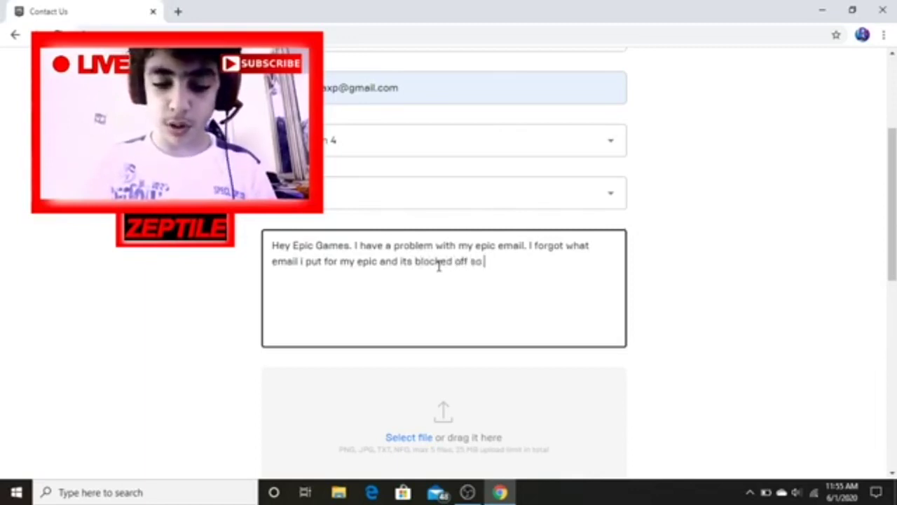
type(" i dont k")
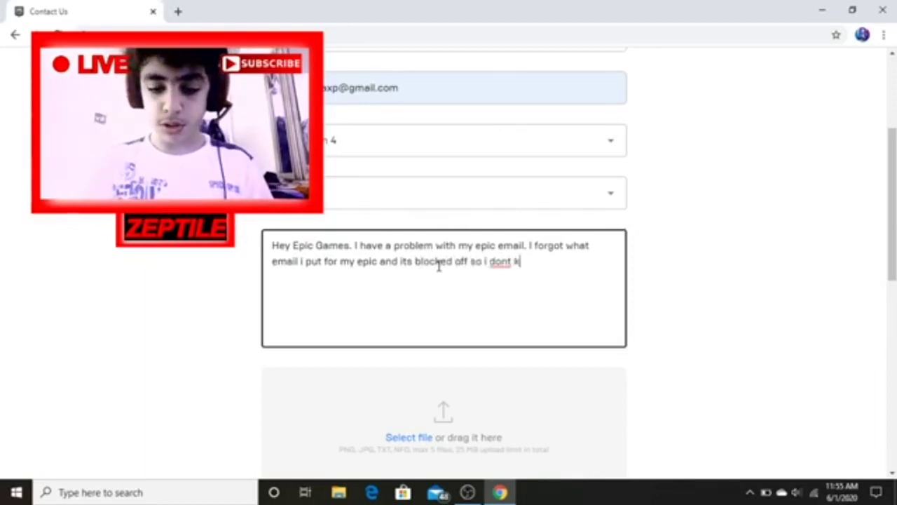
type("now my email")
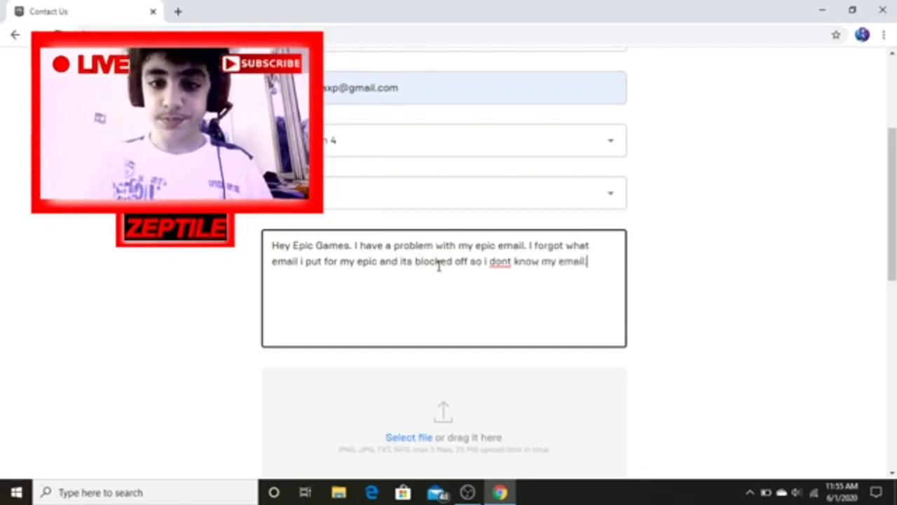
type(".")
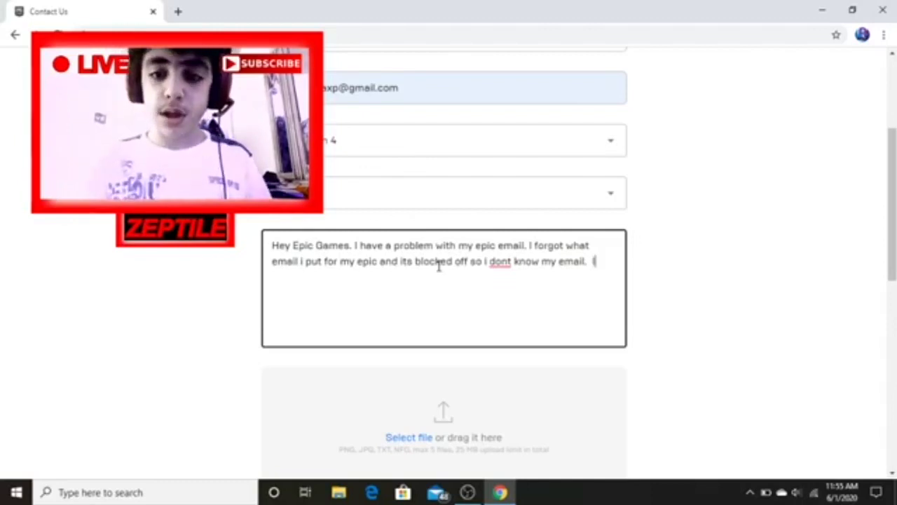
Add 'Im already logged in but i dont know my email', fixing typos along the way.
type("Im a")
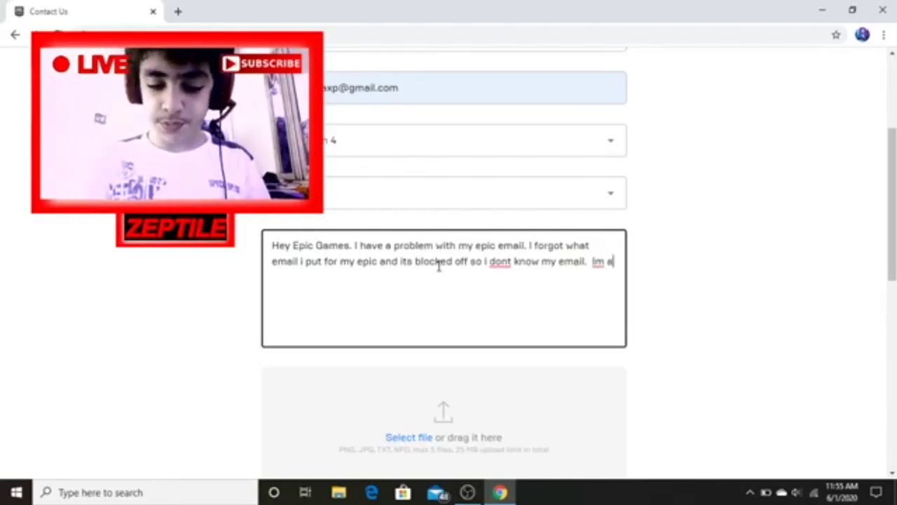
type("lready lo")
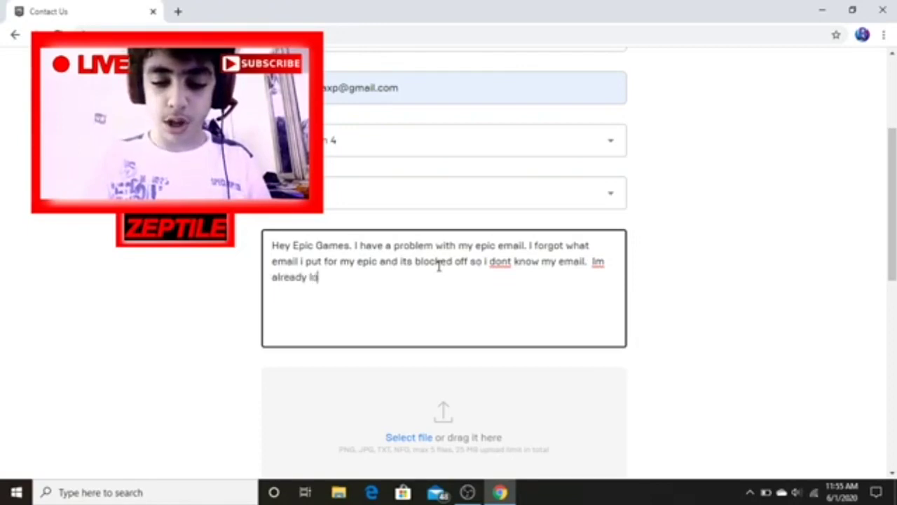
type("gge din")
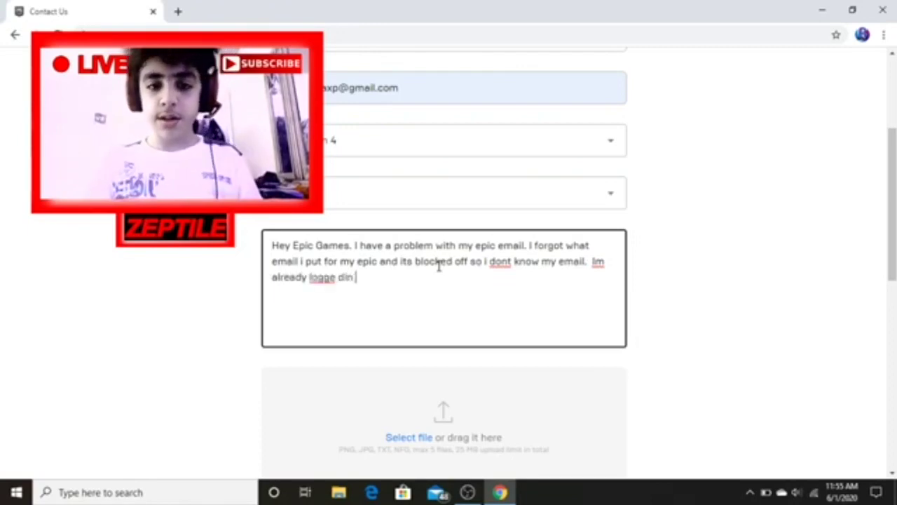
key("BackSpace")
key("BackSpace")
key("BackSpace")
key("BackSpace")
key("BackSpace")
type("d ")
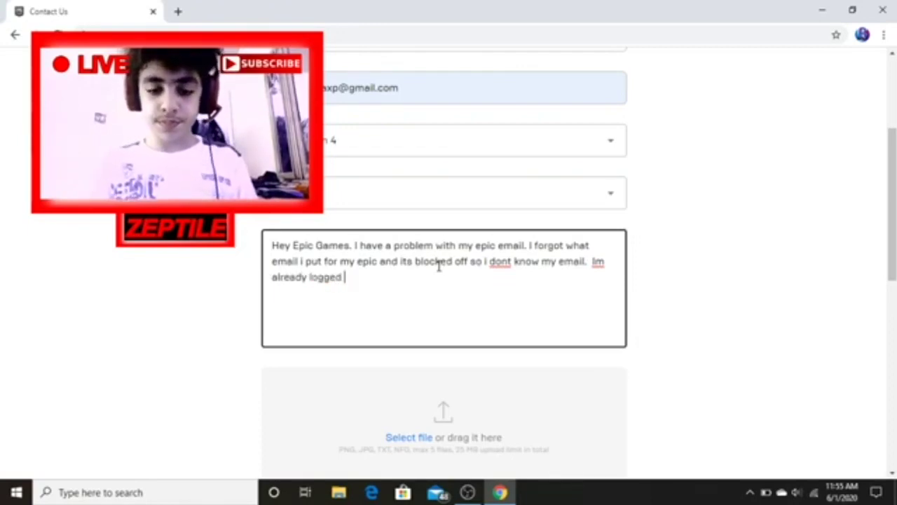
type("in but n i do")
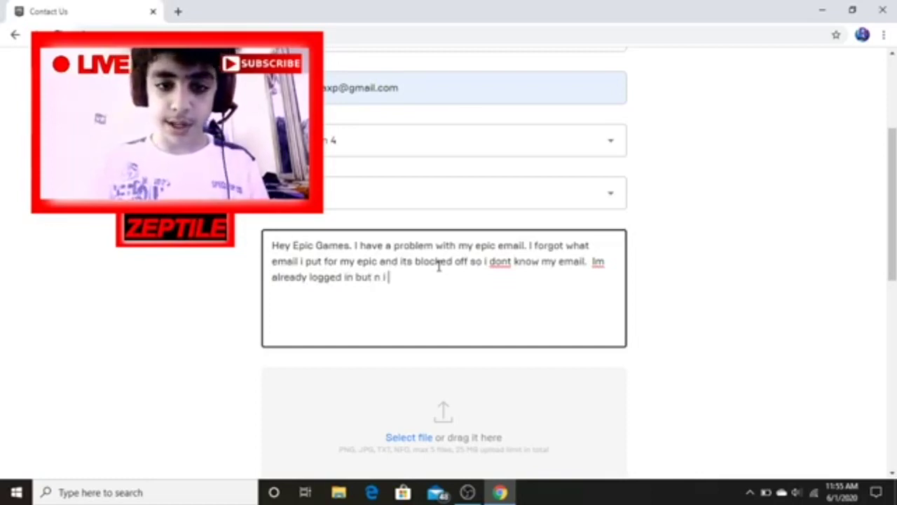
key("BackSpace")
key("BackSpace")
key("BackSpace")
key("BackSpace")
key("BackSpace")
key("BackSpace")
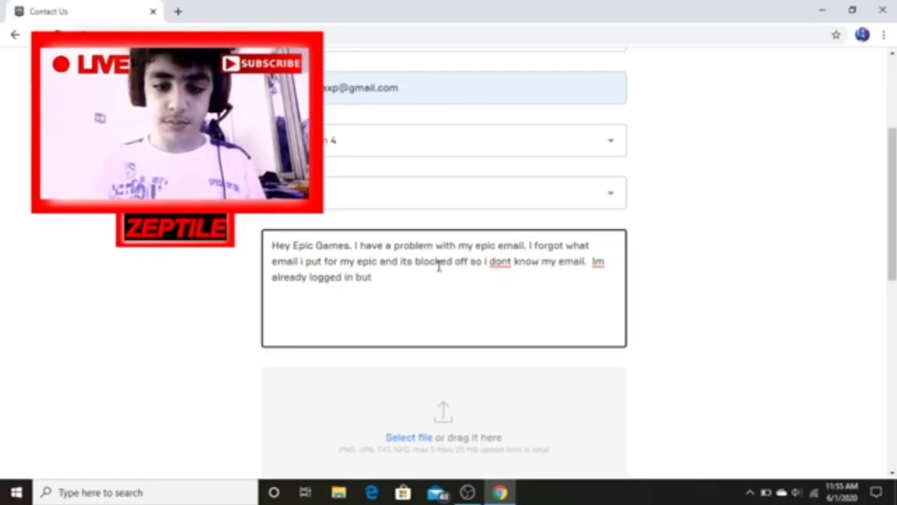
type("i dont k")
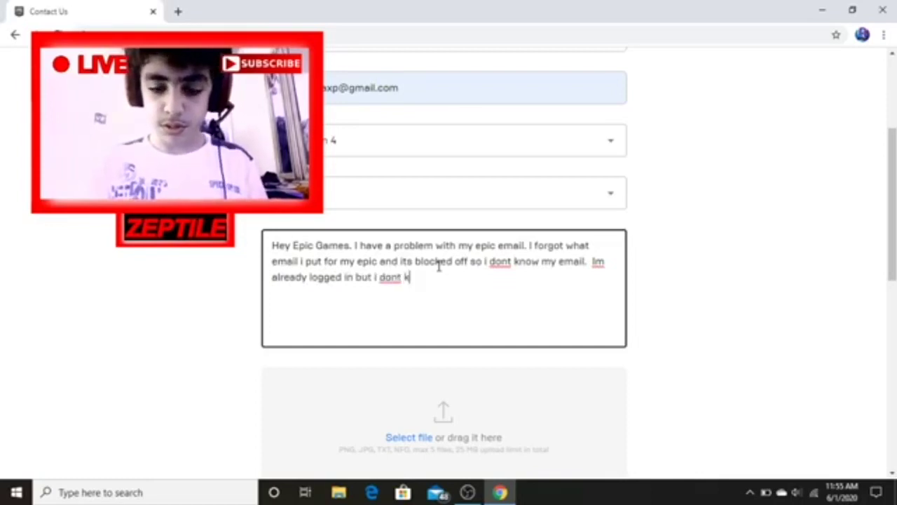
type("now my email")
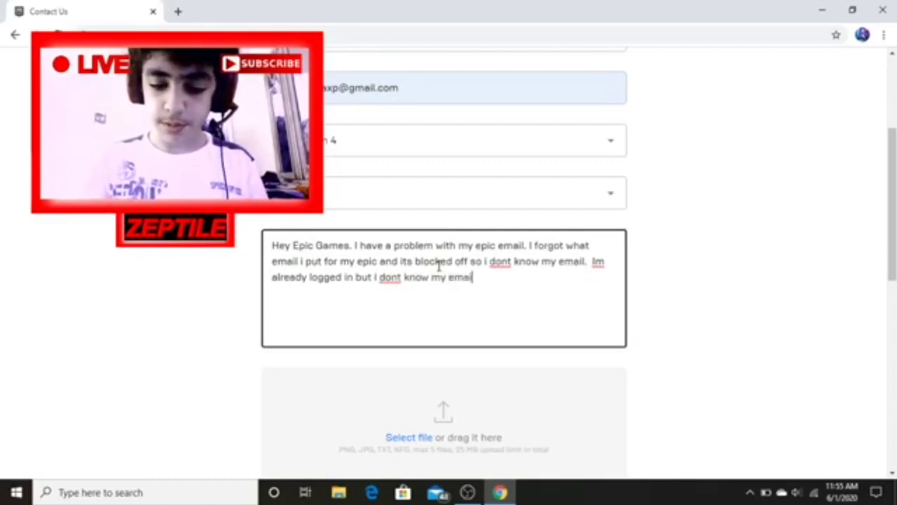
type("/\\")
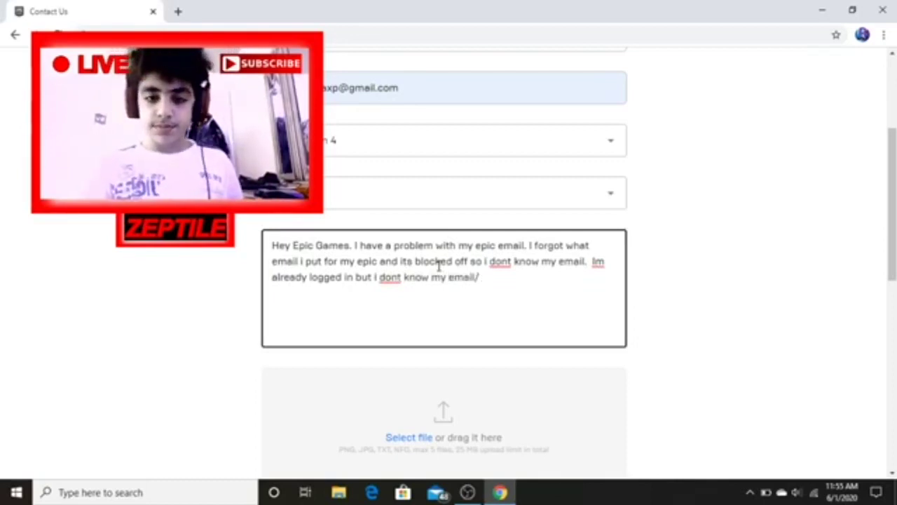
key("BackSpace")
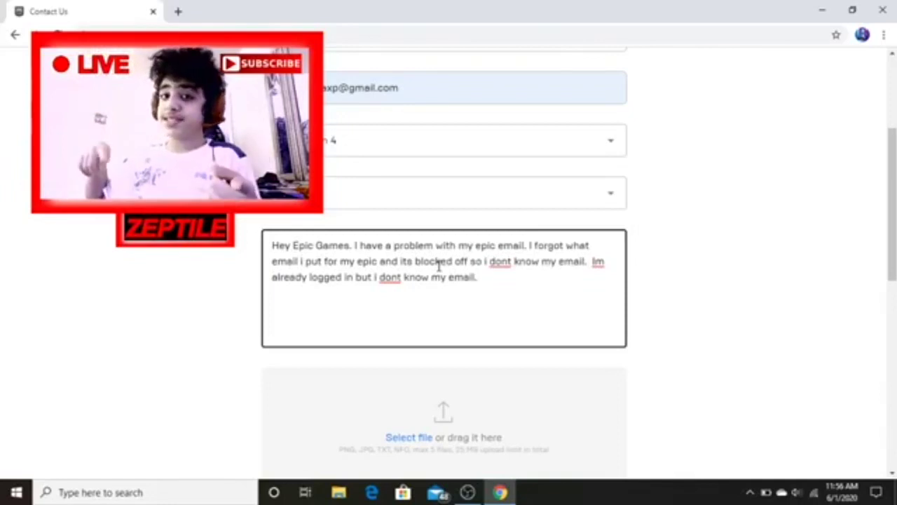
End the 'i dont know my email' sentence with a period and return to the message end.
left_click(776, 318)
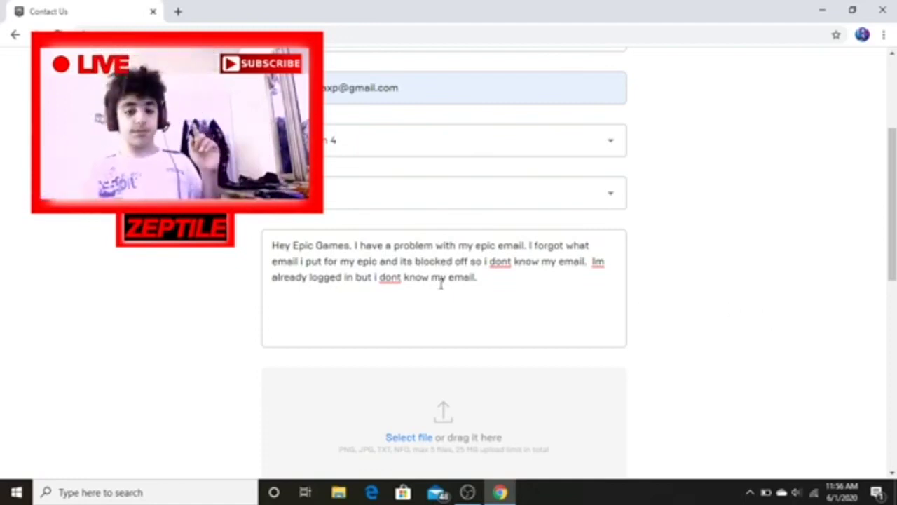
left_click(515, 289)
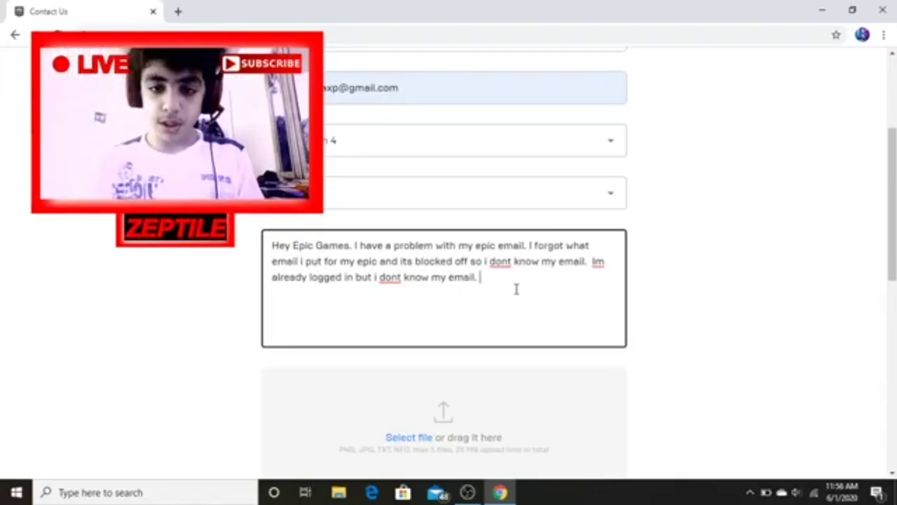
Type 'Is there a way you guys can change myh email i know all of its info.'.
type("Is there a ")
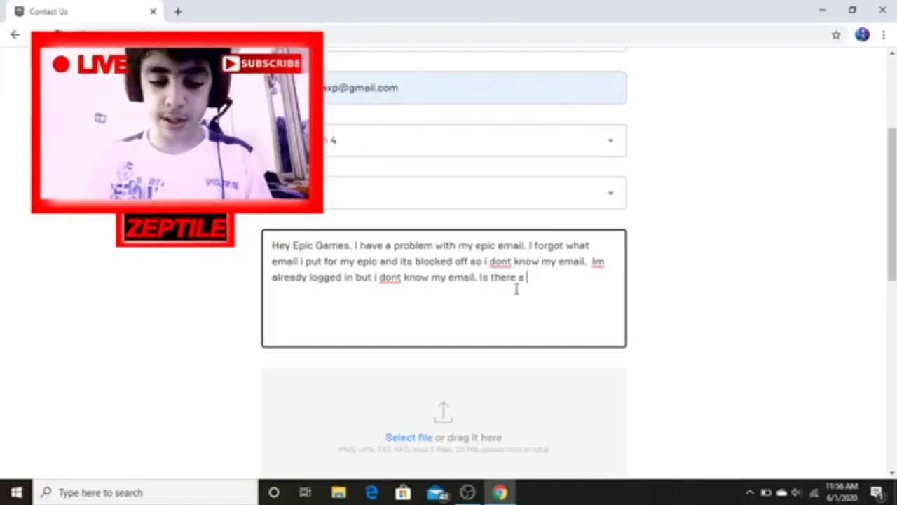
type("way you g")
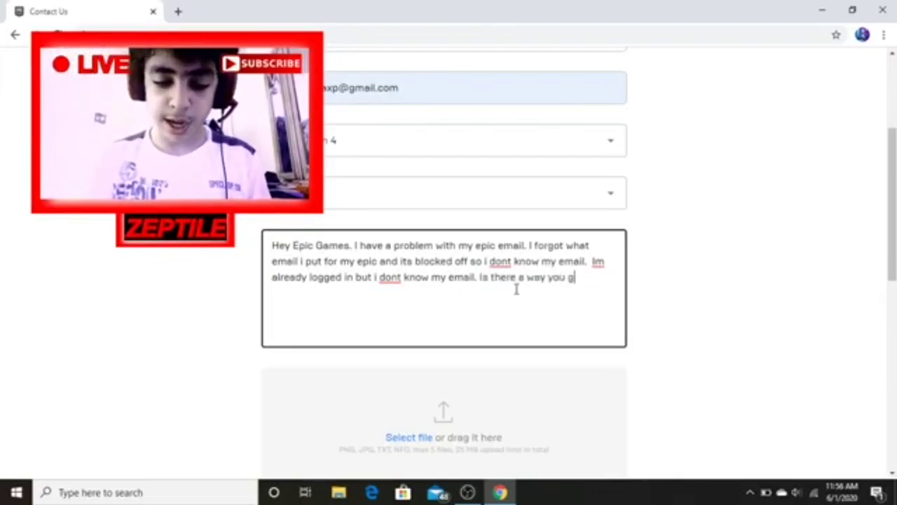
type("uys can change")
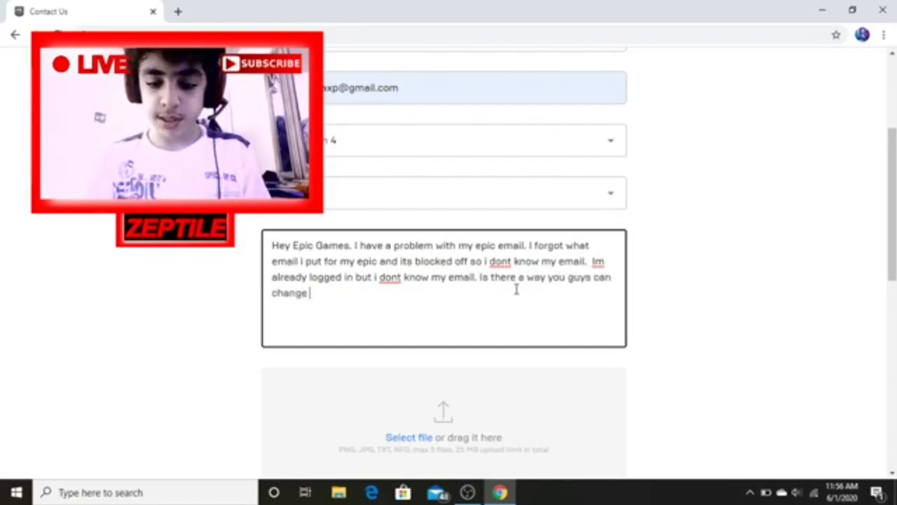
type(" myh email ")
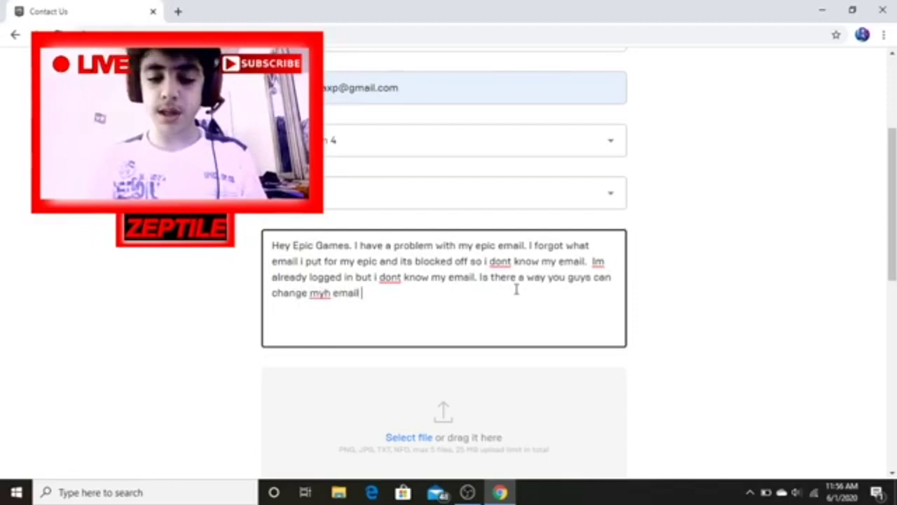
type("i know a")
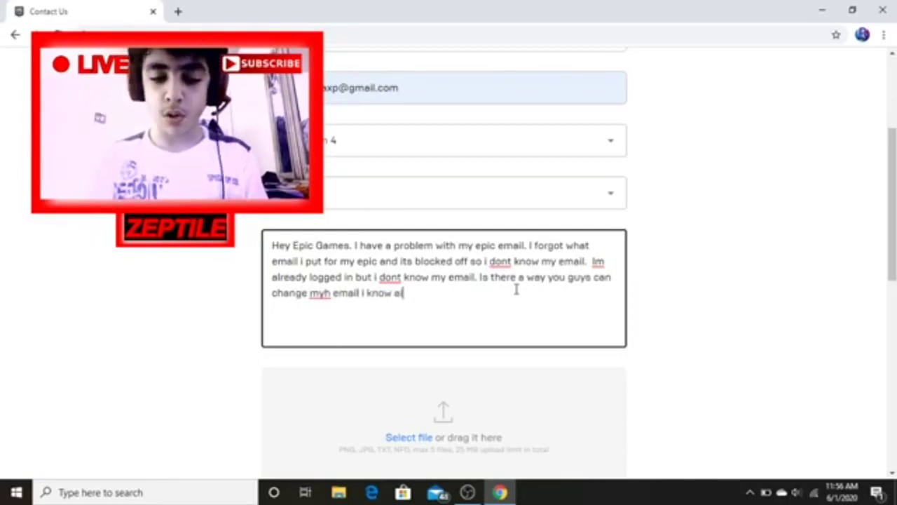
type("ll of it")
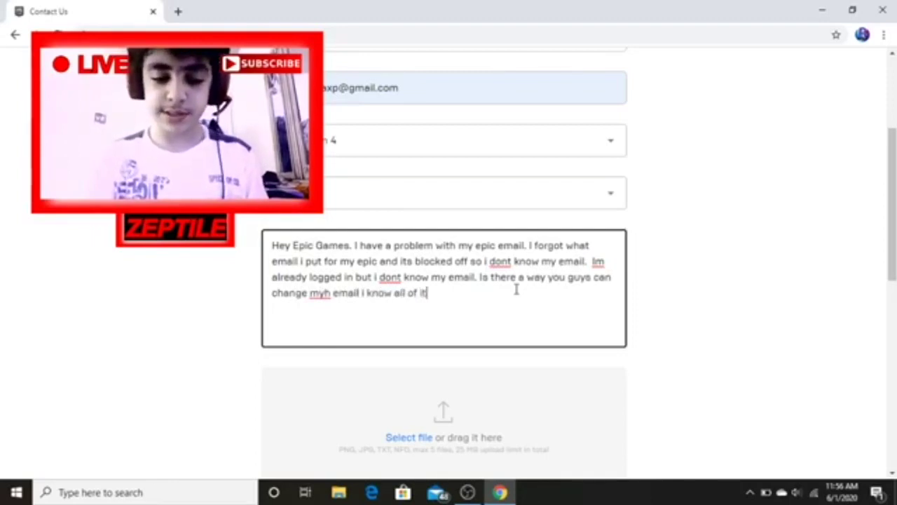
type("s info.")
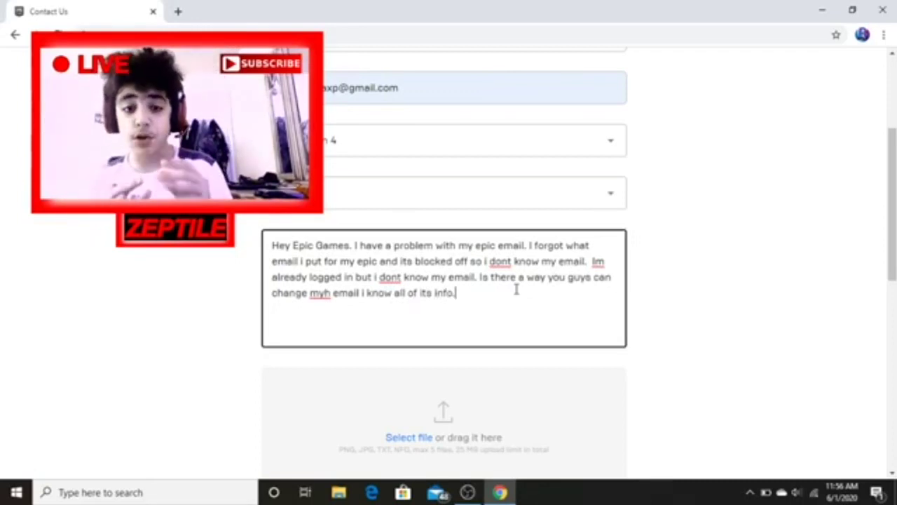
Fix the typo 'myh' to 'my' and put the cursor back at the message end.
left_click(330, 293)
key("BackSpace")
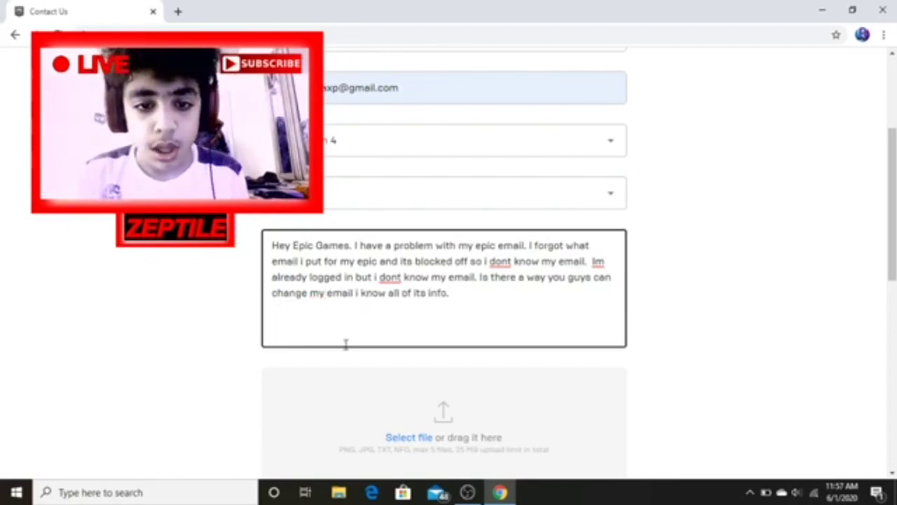
left_click(457, 304)
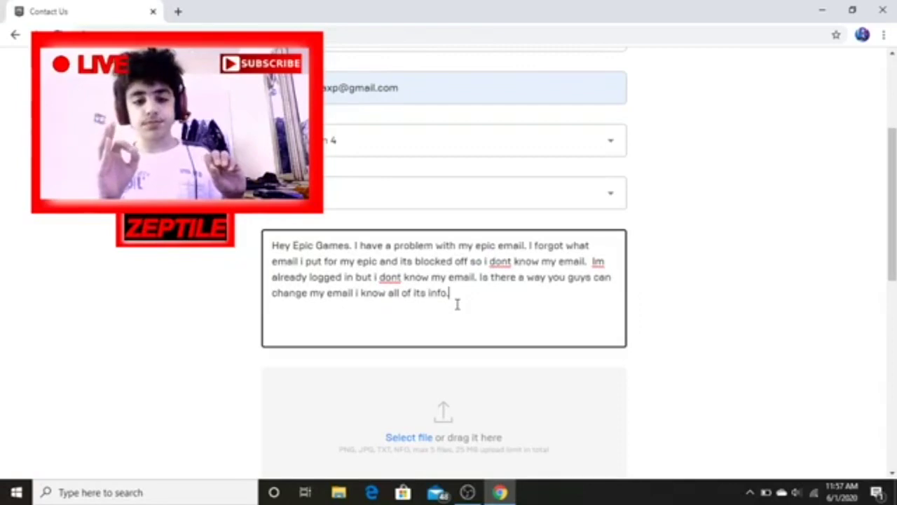
Append 'Please respond asap. Thank You' to the message.
type("Ple")
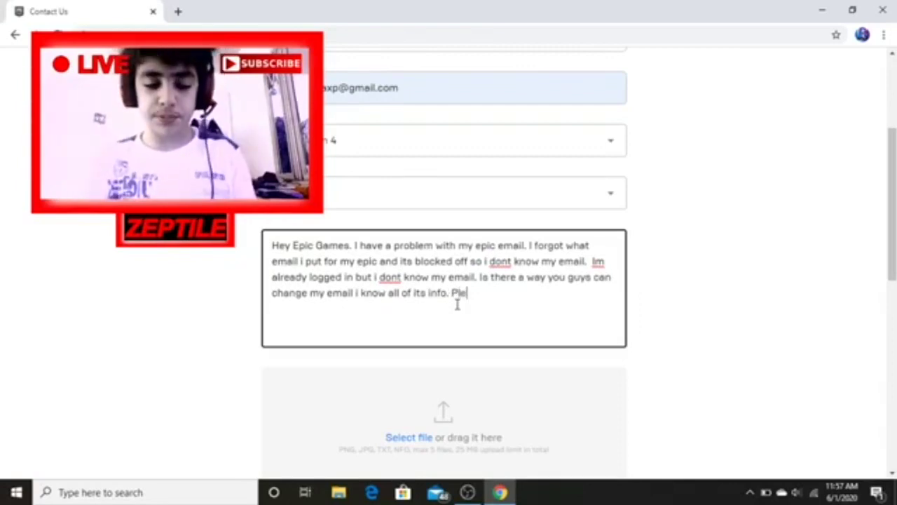
type("ase re")
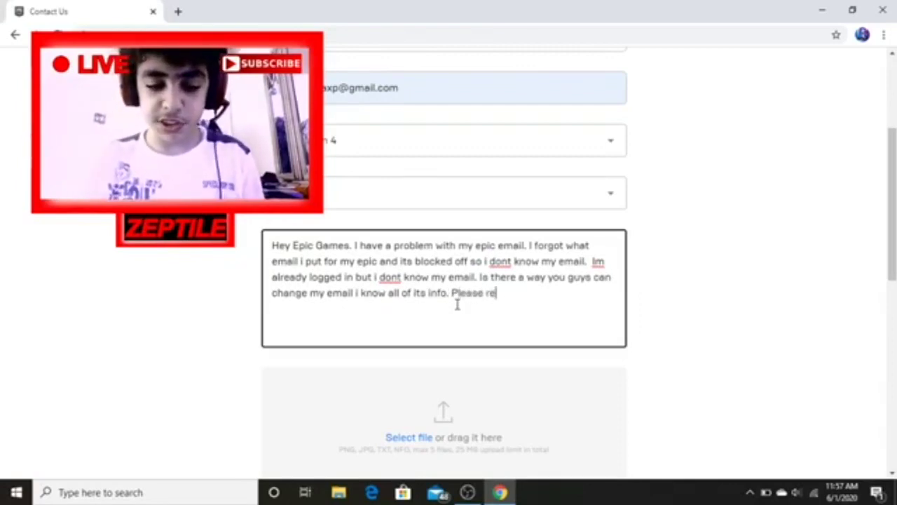
type("spond asap.")
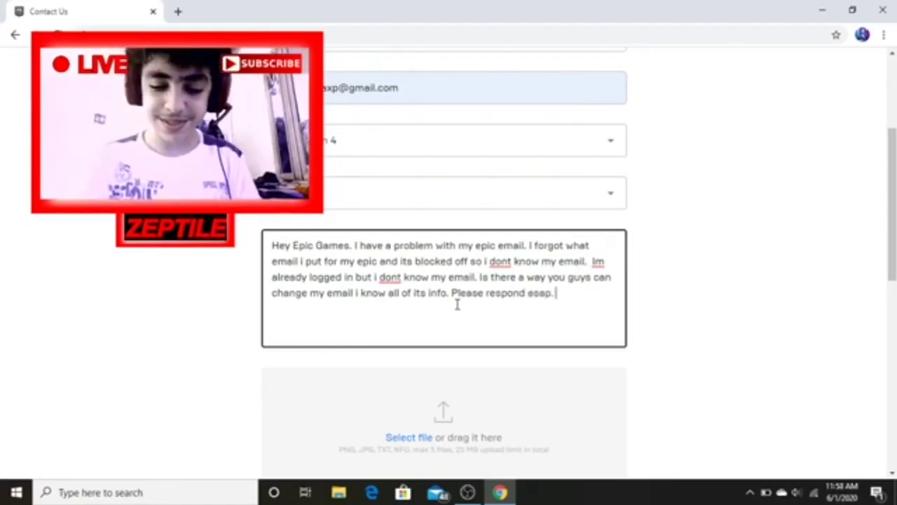
type("Thank Yo")
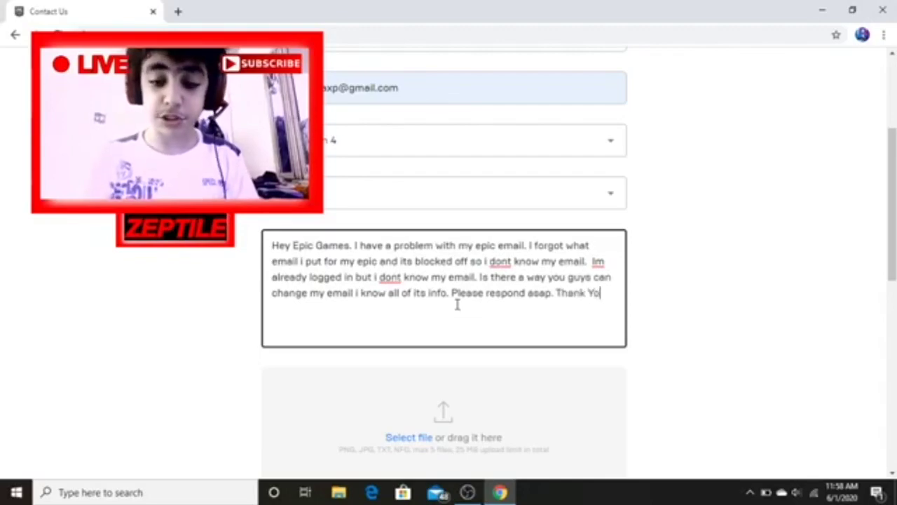
type("u.")
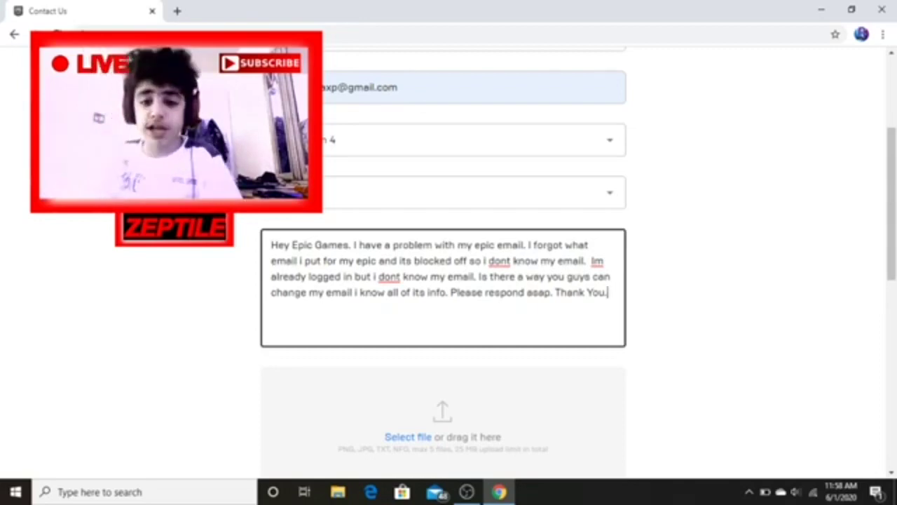
scroll(375, 197, "down", 4)
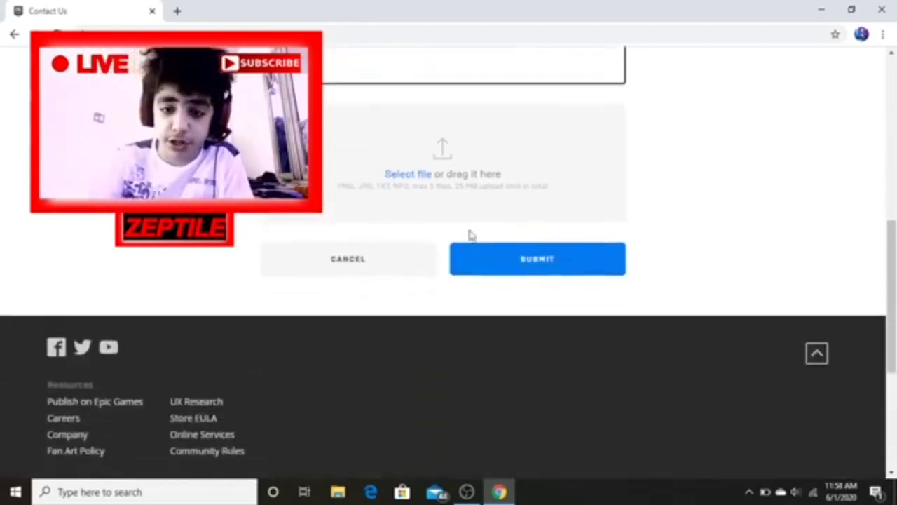
scroll(607, 211, "up", 6)
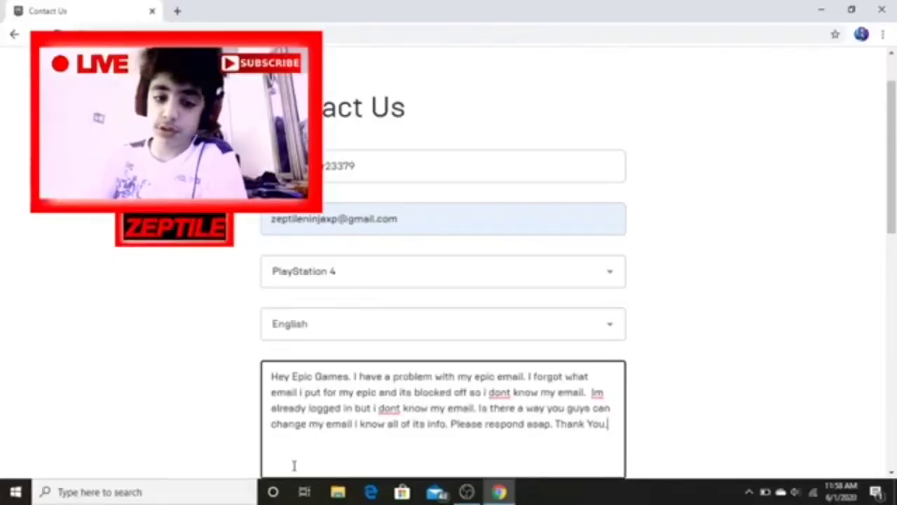
scroll(537, 336, "down", 2)
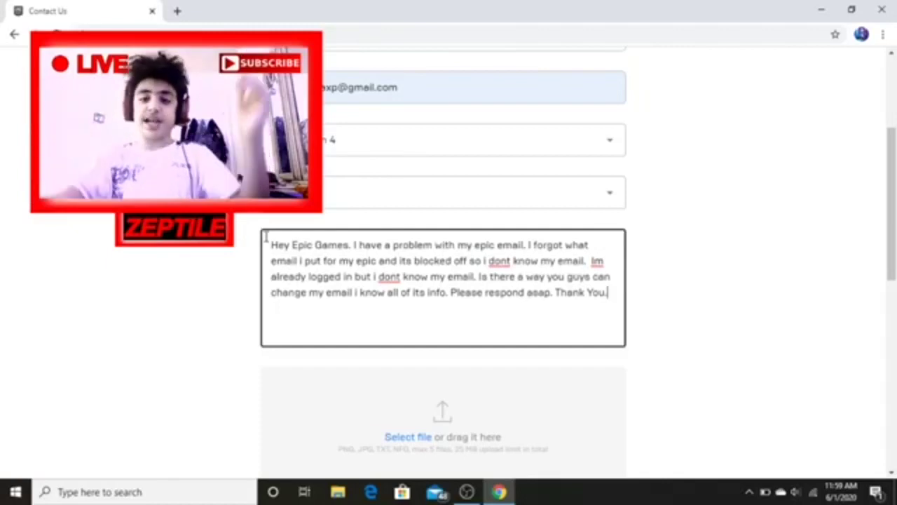
Review the completed Contact Us form, then switch to the OBS recording window.
scroll(267, 238, "up", 3)
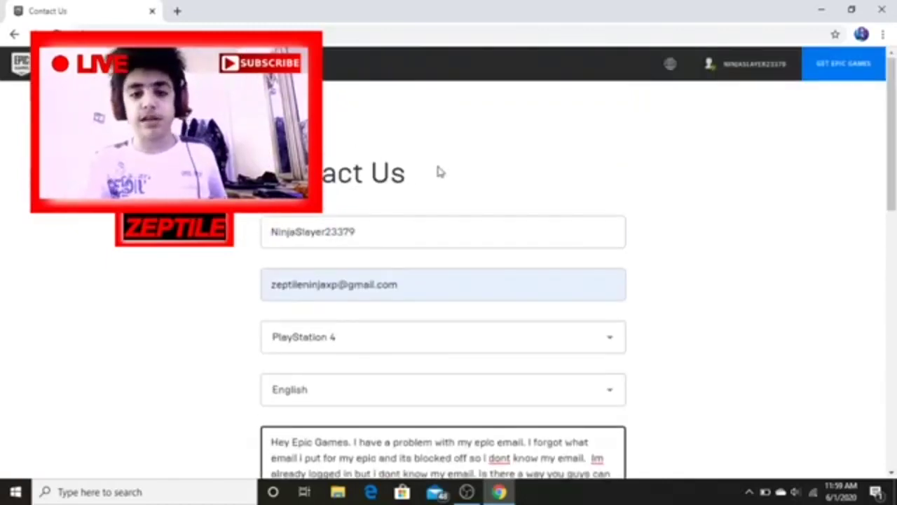
scroll(508, 196, "down", 4)
scroll(500, 224, "up", 1)
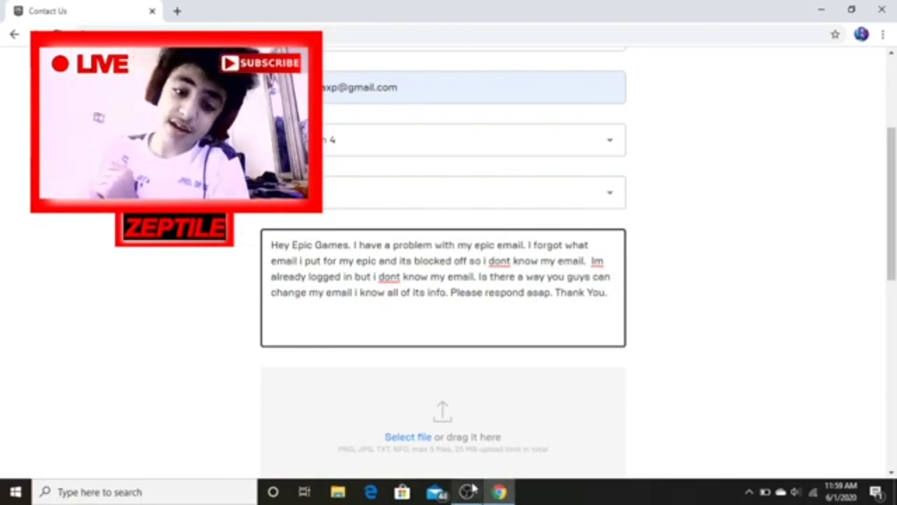
mouse_move(471, 488)
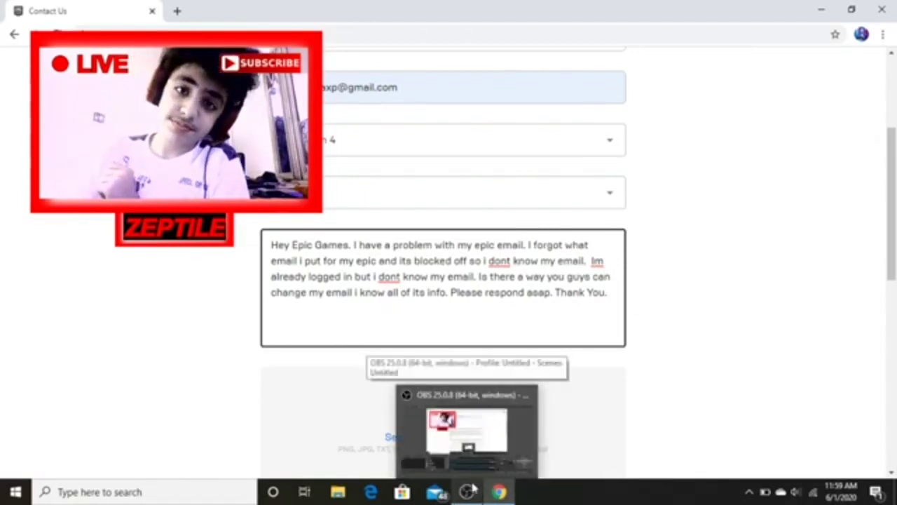
left_click(468, 491)
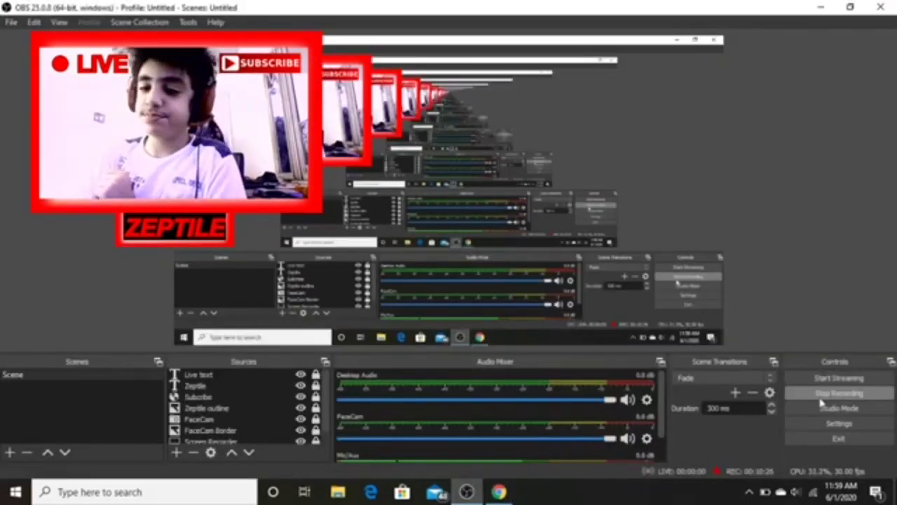